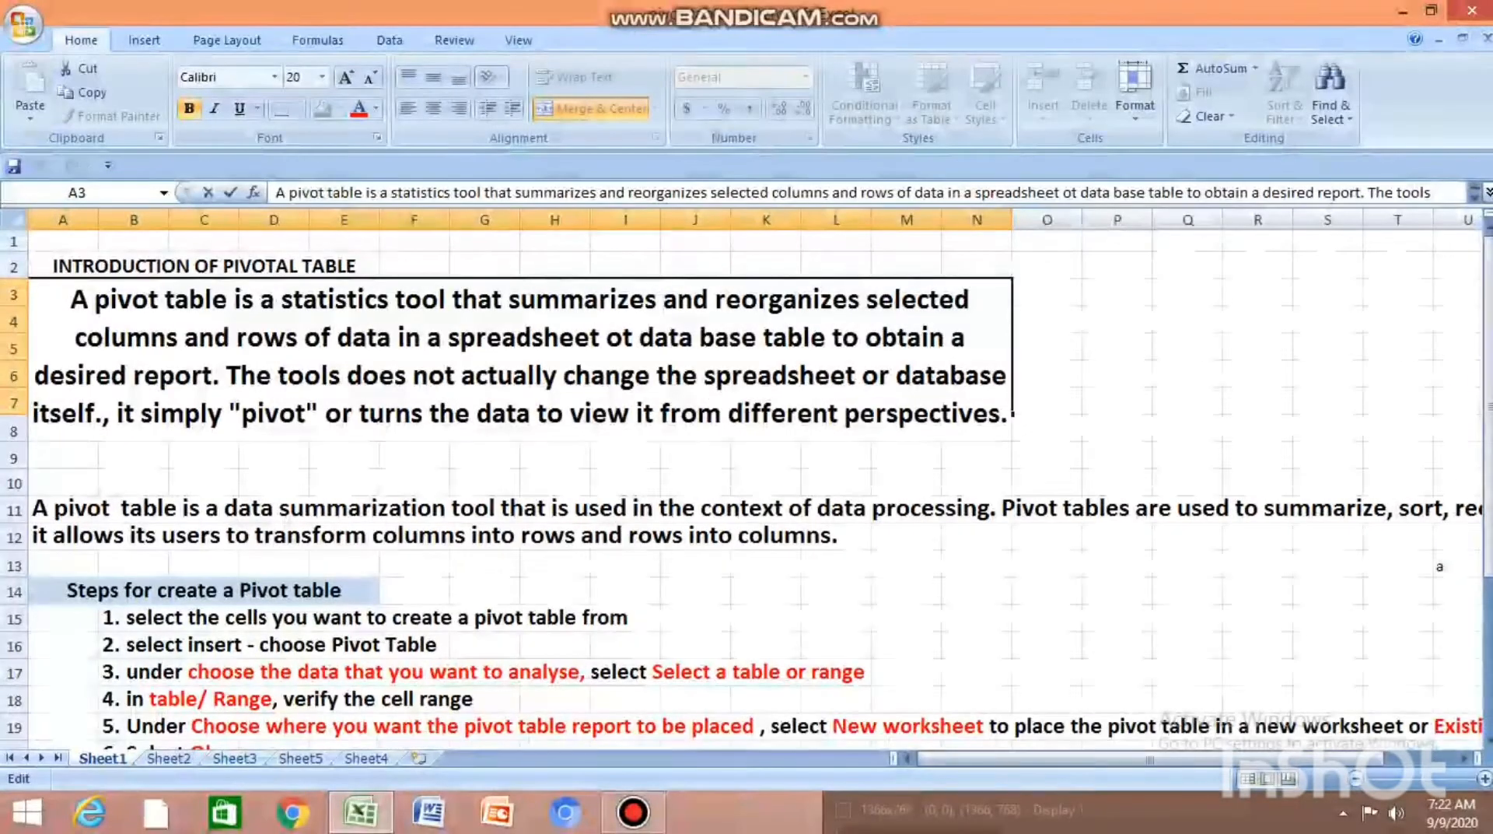
Step: Read the Sheet1 notes covering the pivot table introduction, the creation steps and how to build one out
key(shift+End)
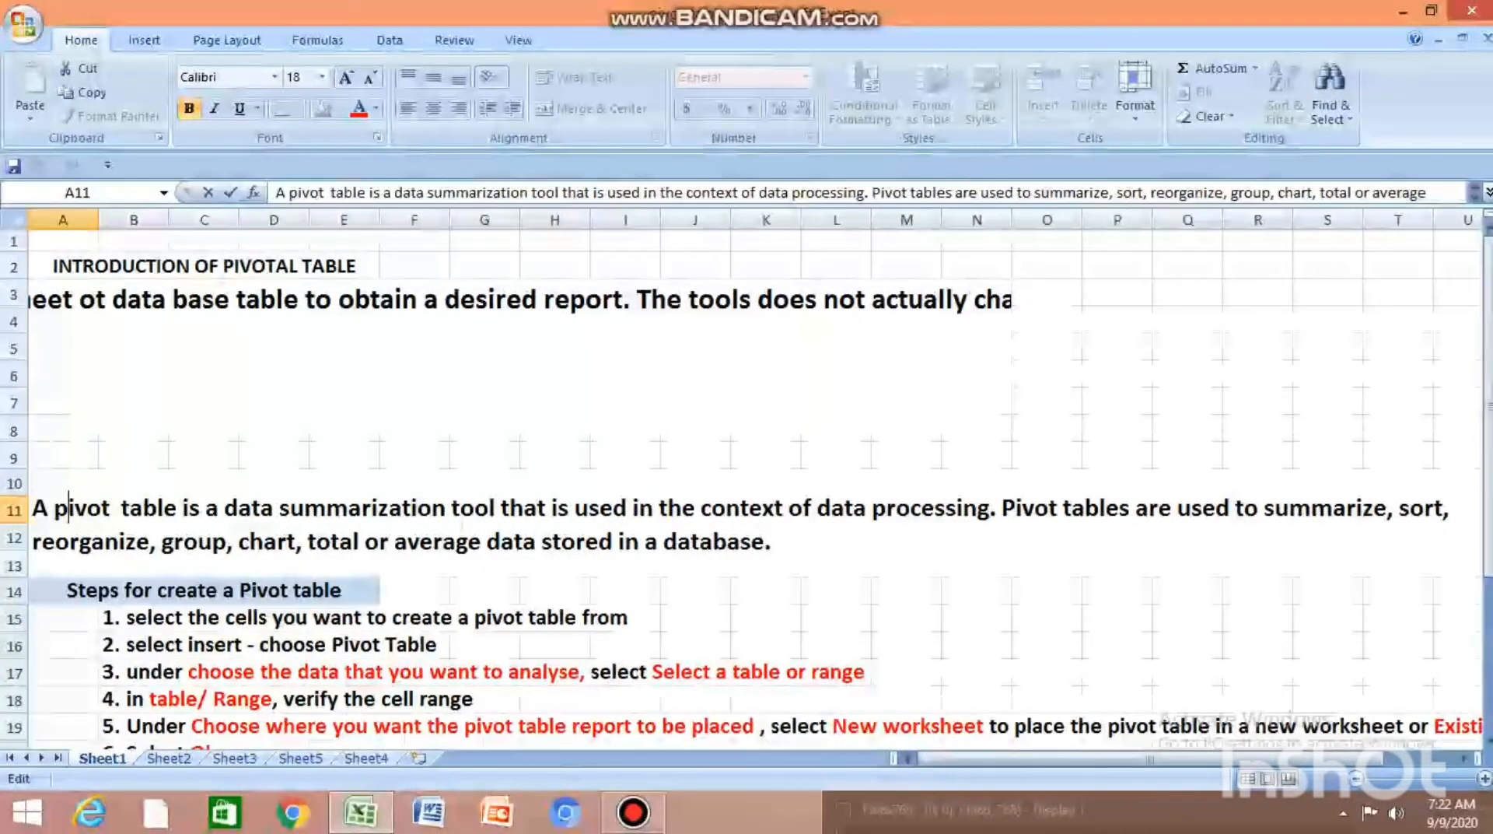
scroll(778, 490, down, 1)
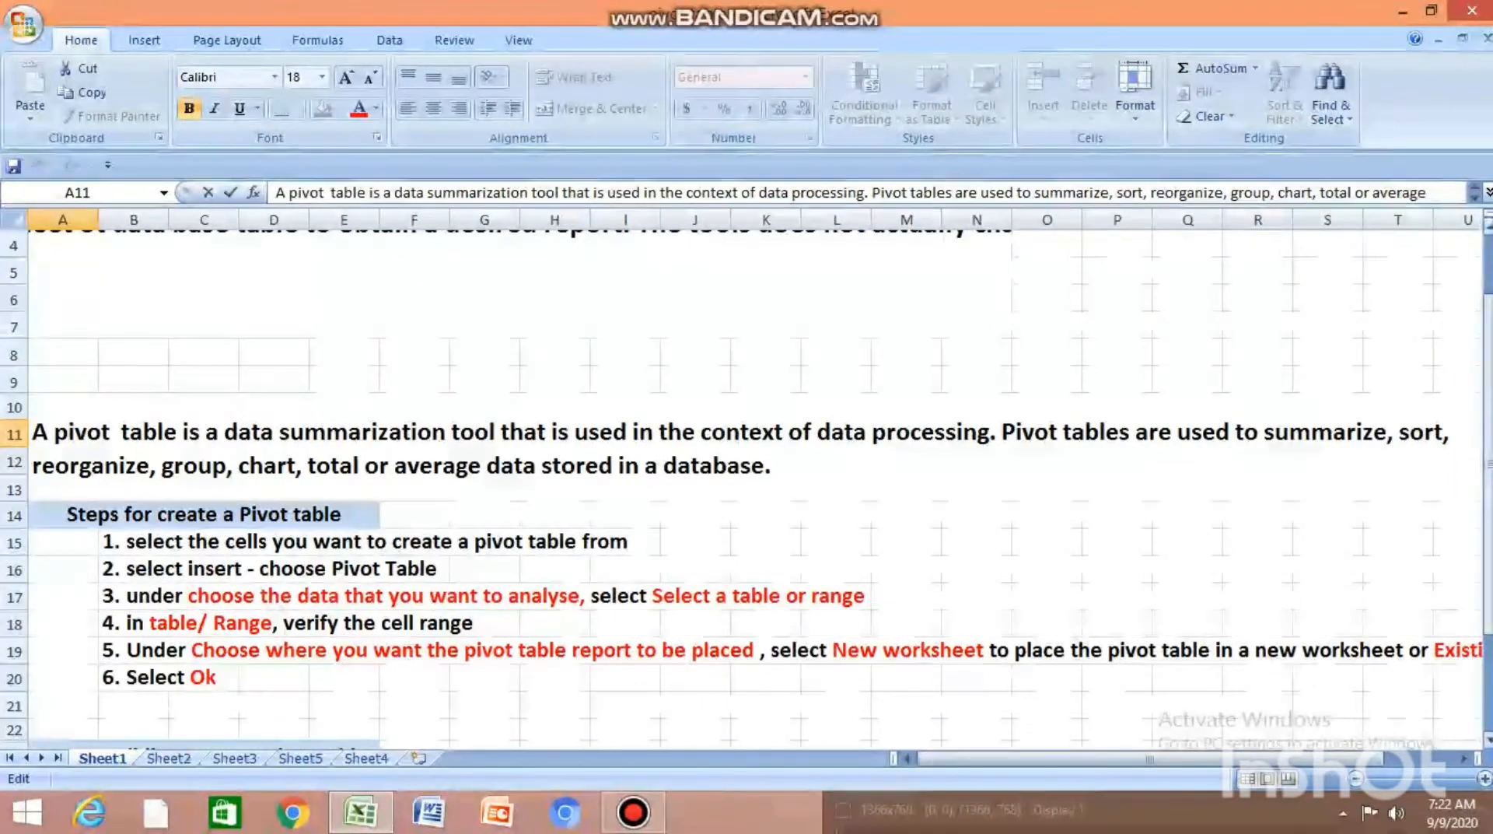
drag(1489, 459, 1489, 496)
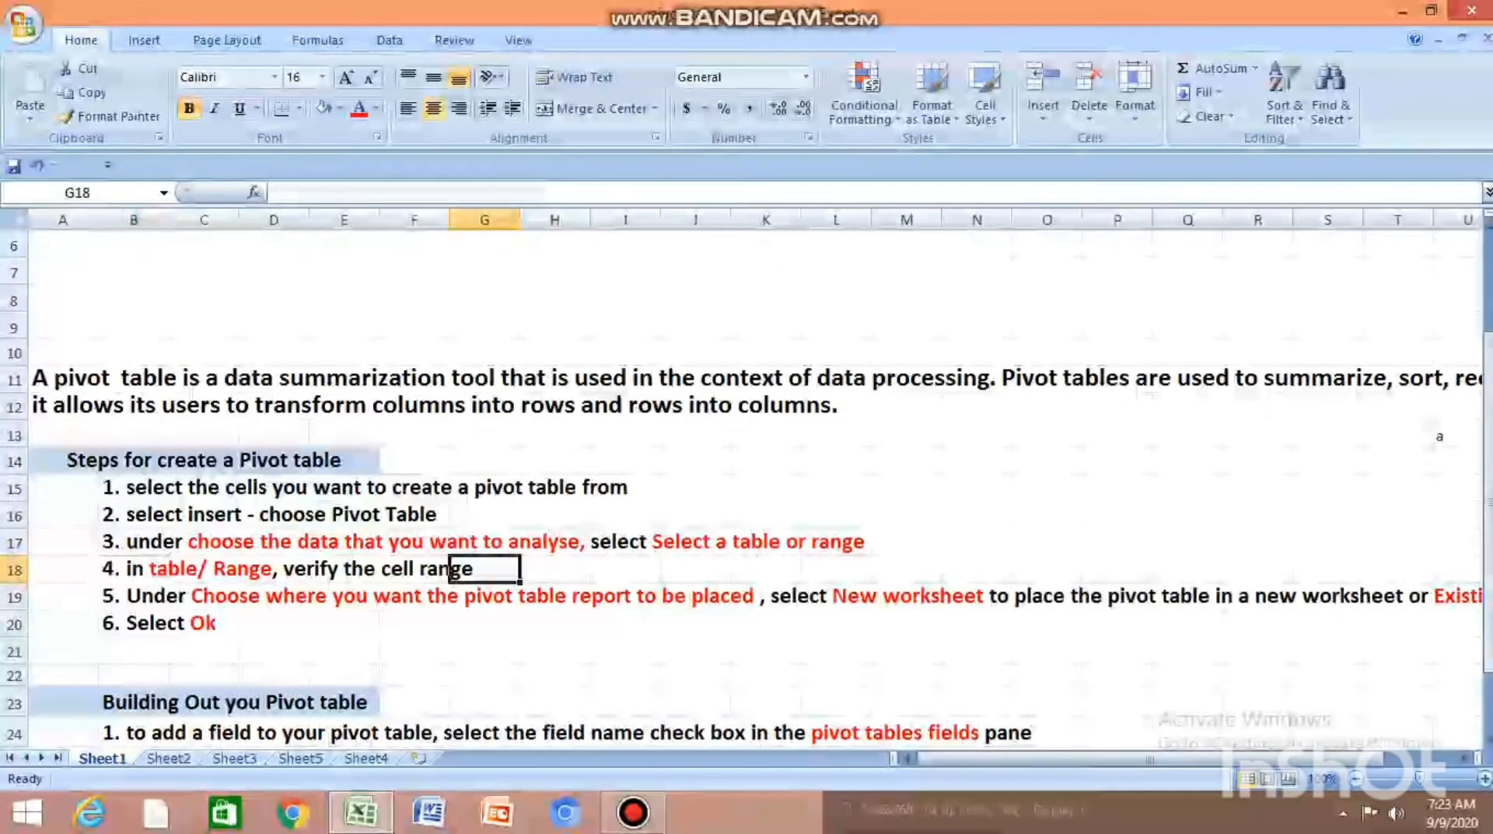
click(274, 568)
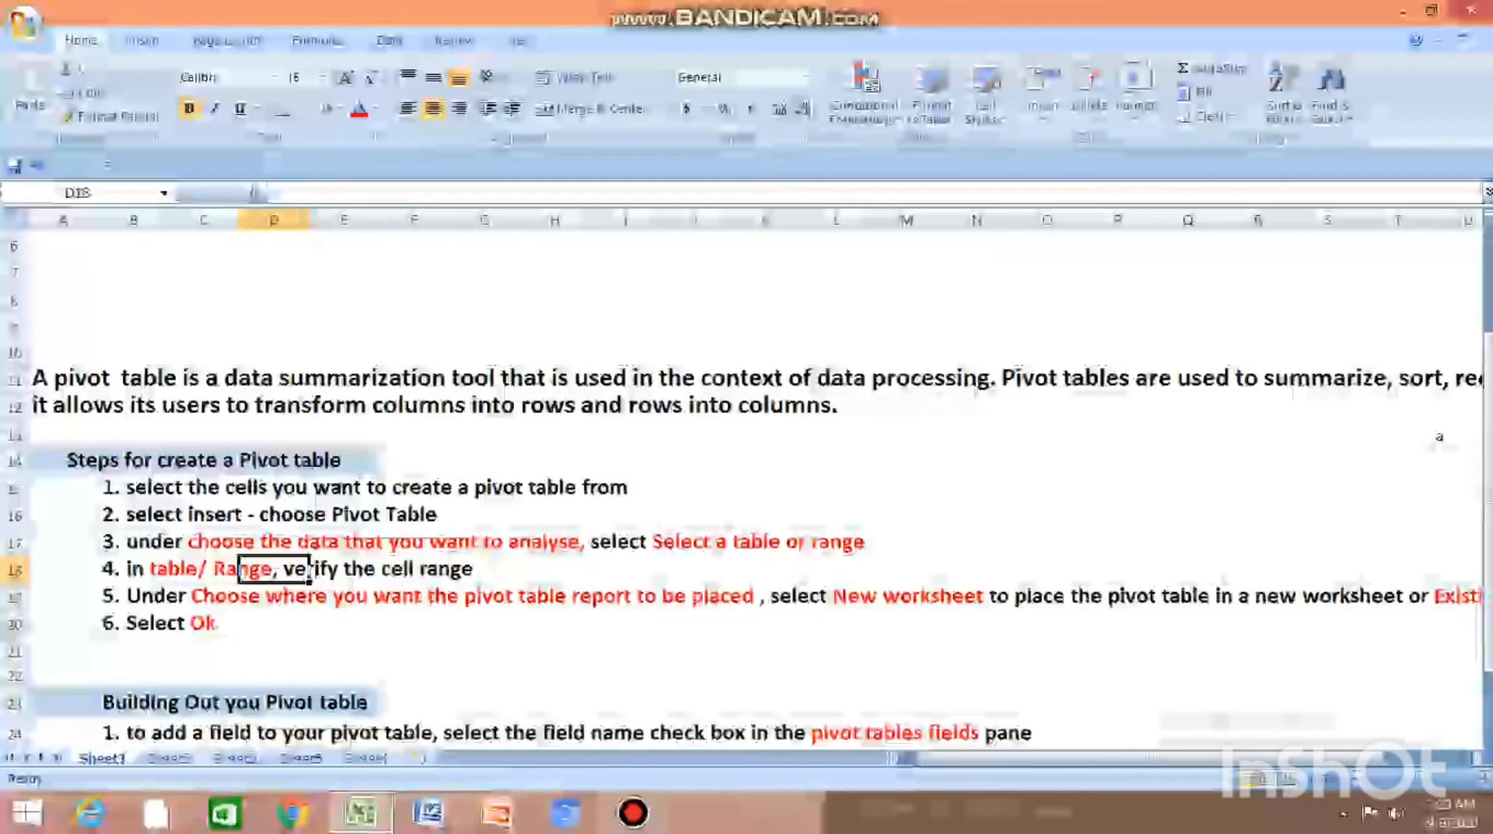
click(274, 623)
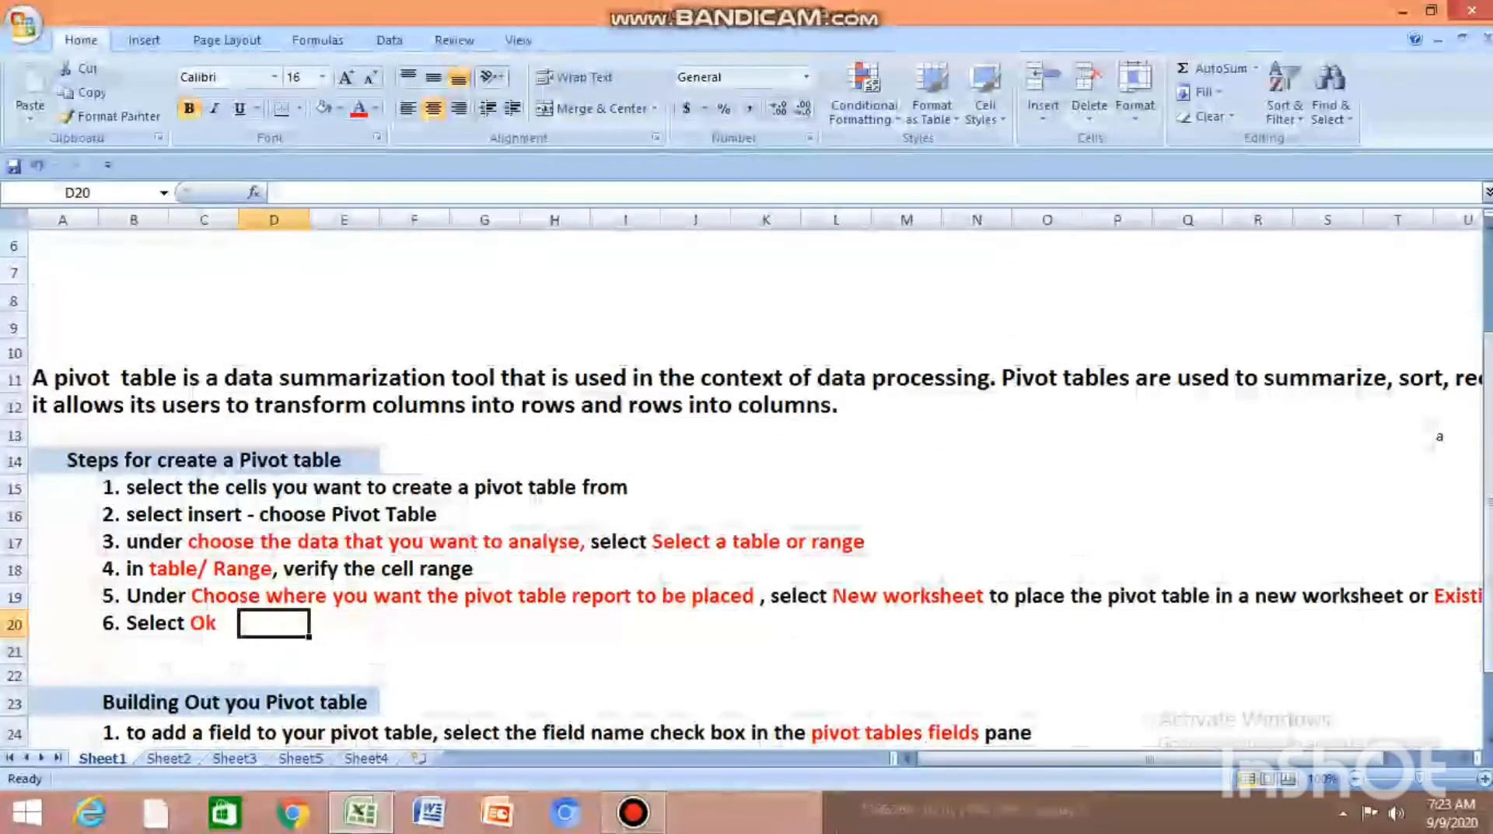
double_click(168, 595)
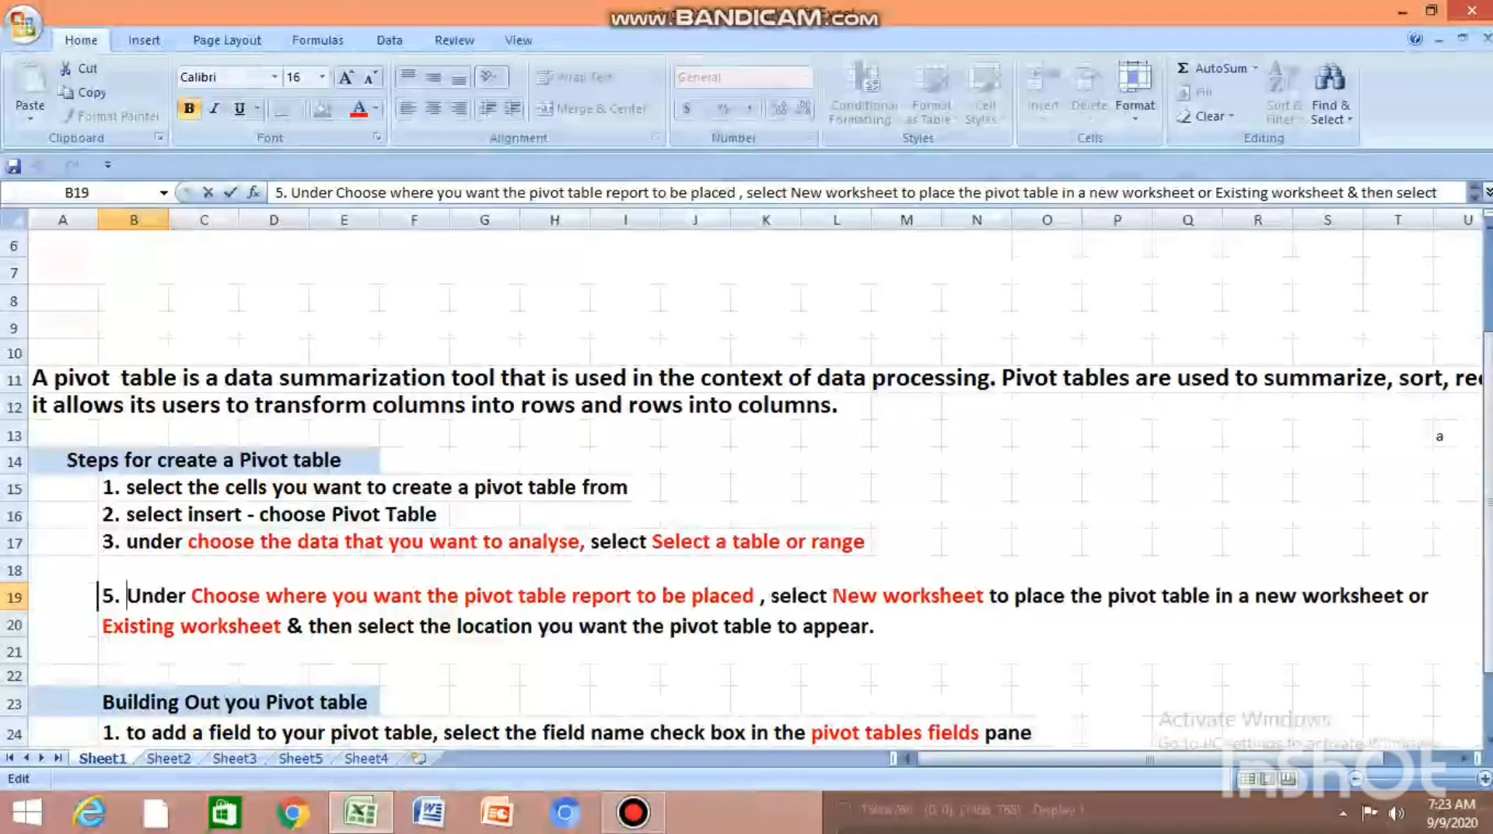
click(906, 701)
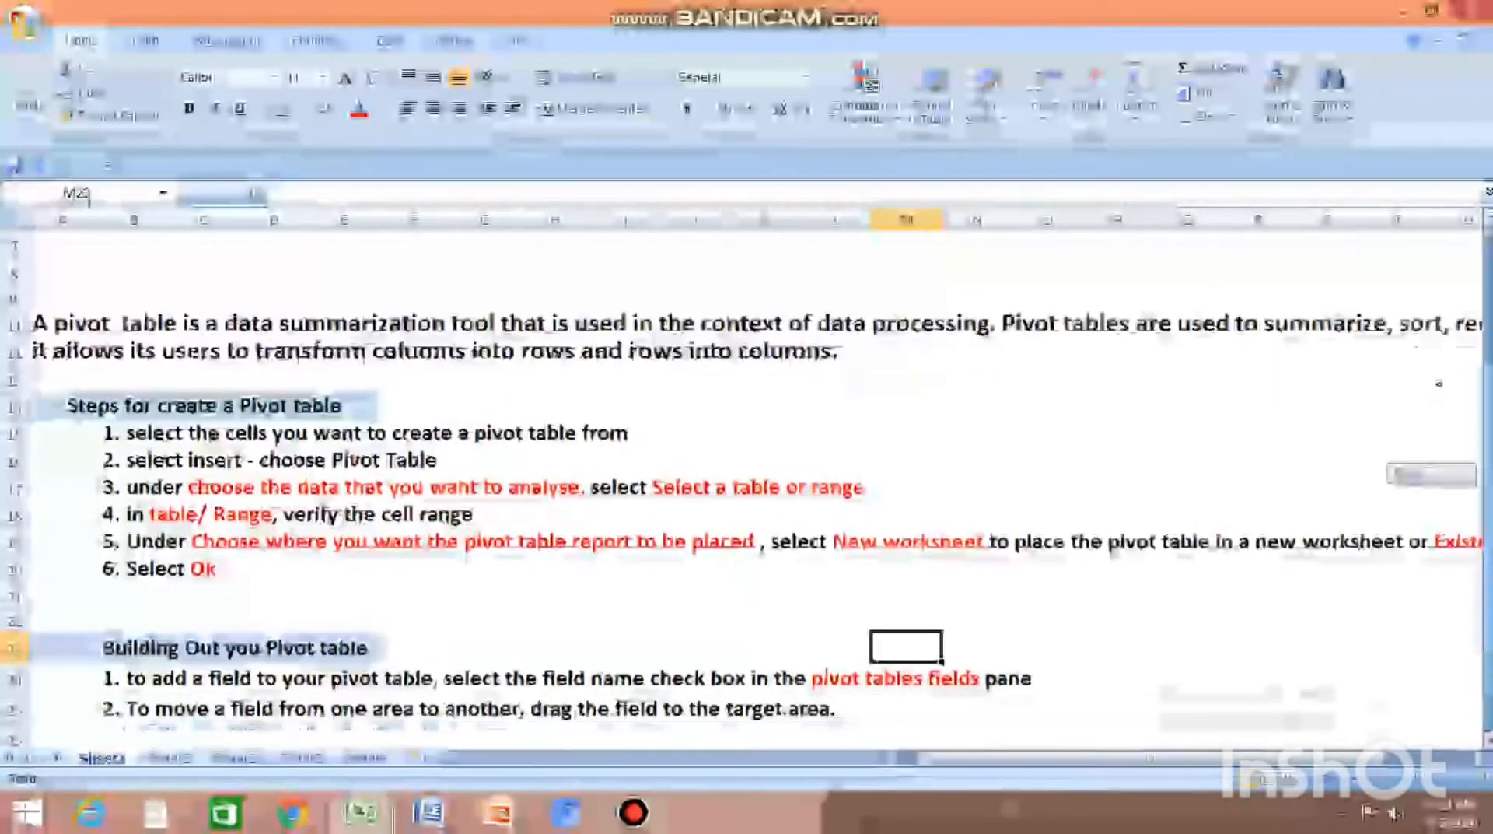
scroll(746, 482, down, 1)
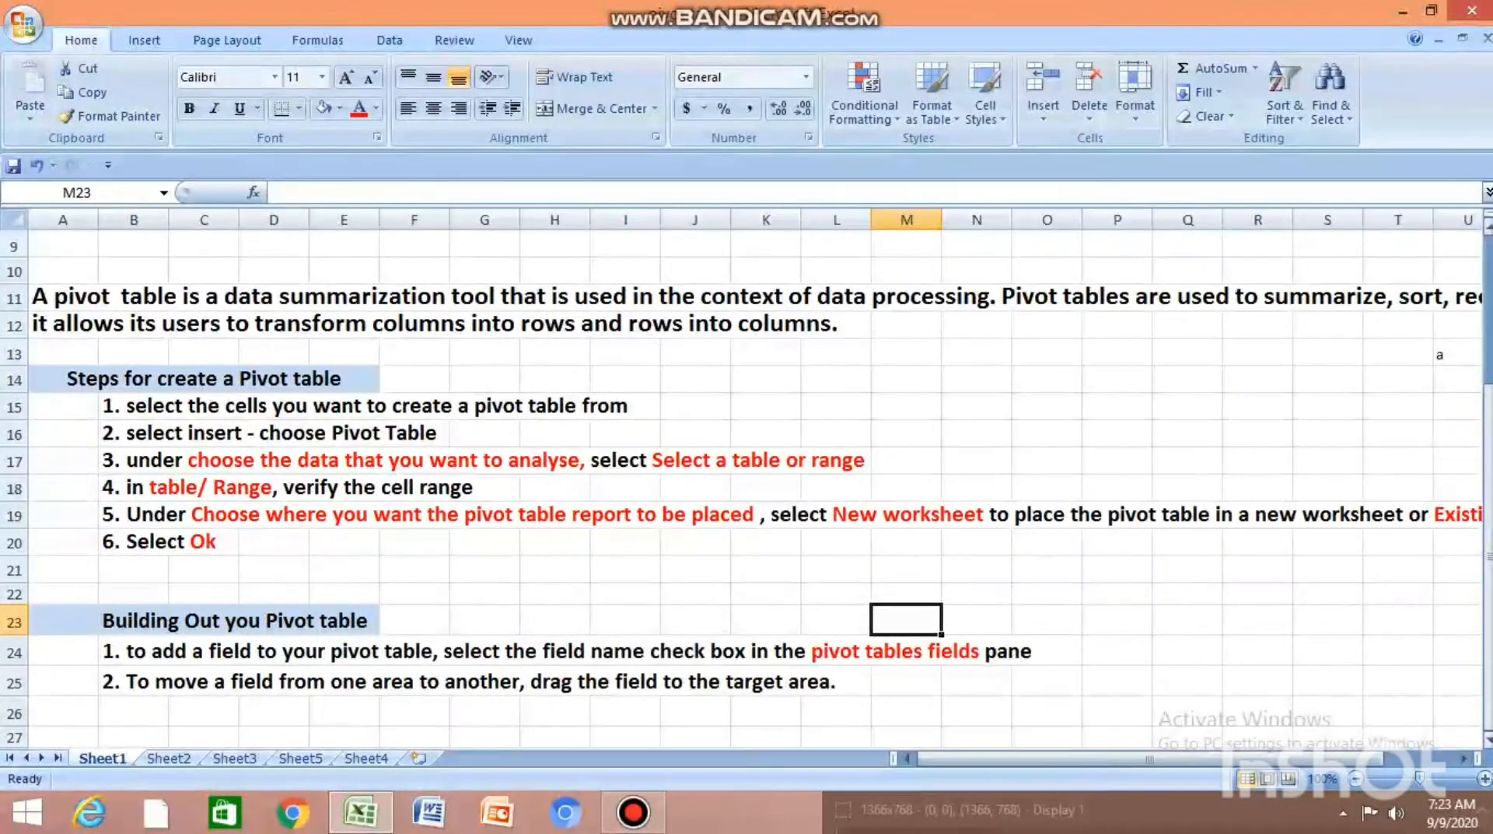
drag(1488, 484, 1488, 333)
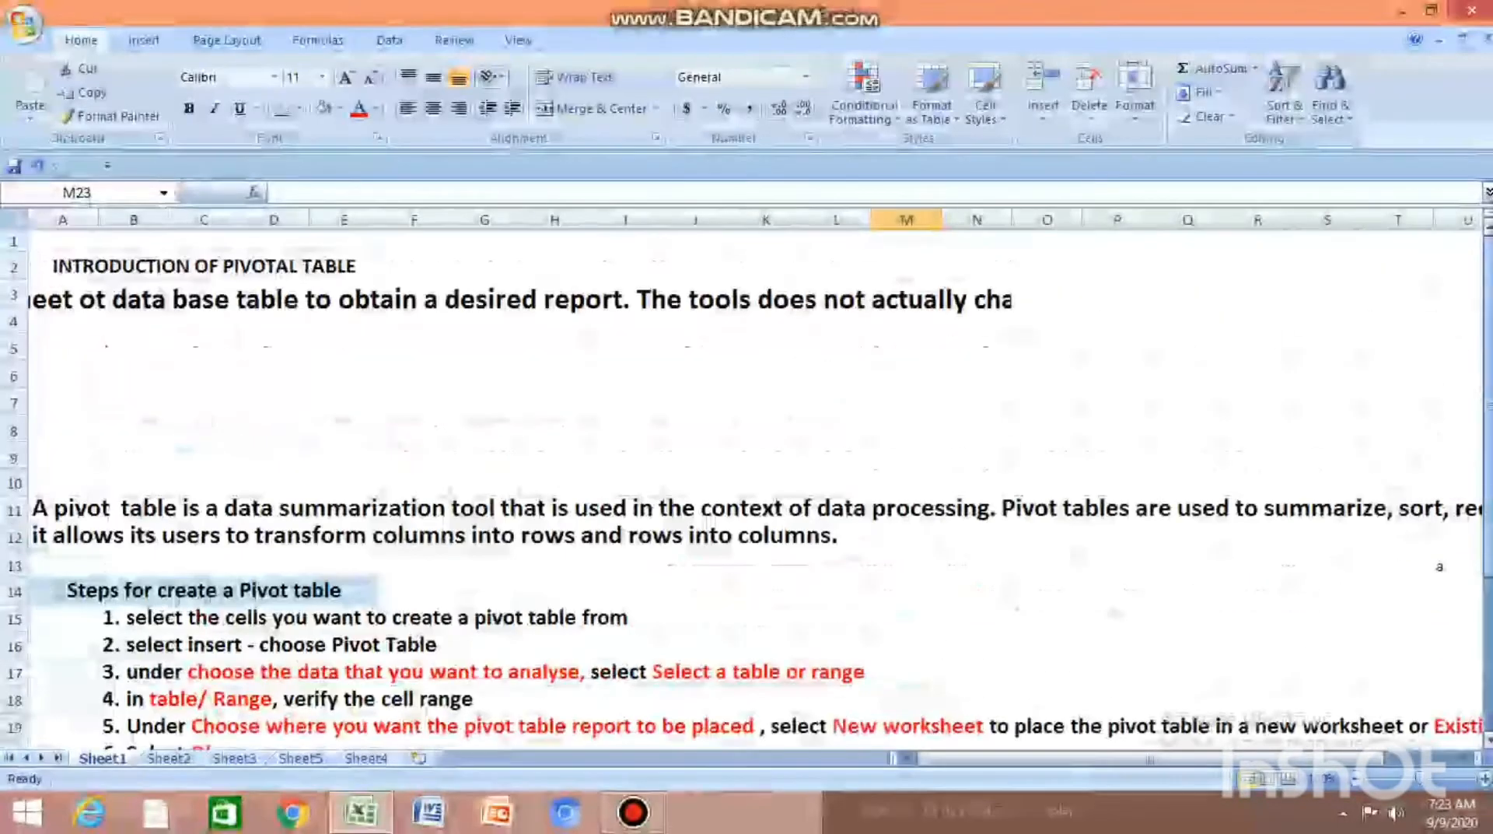
Step: Examine the sales data on Sheet2 column by column, from SALES PERSON through REGION, ACCOUNT and ORDER AMOUNT to MONTH
click(168, 758)
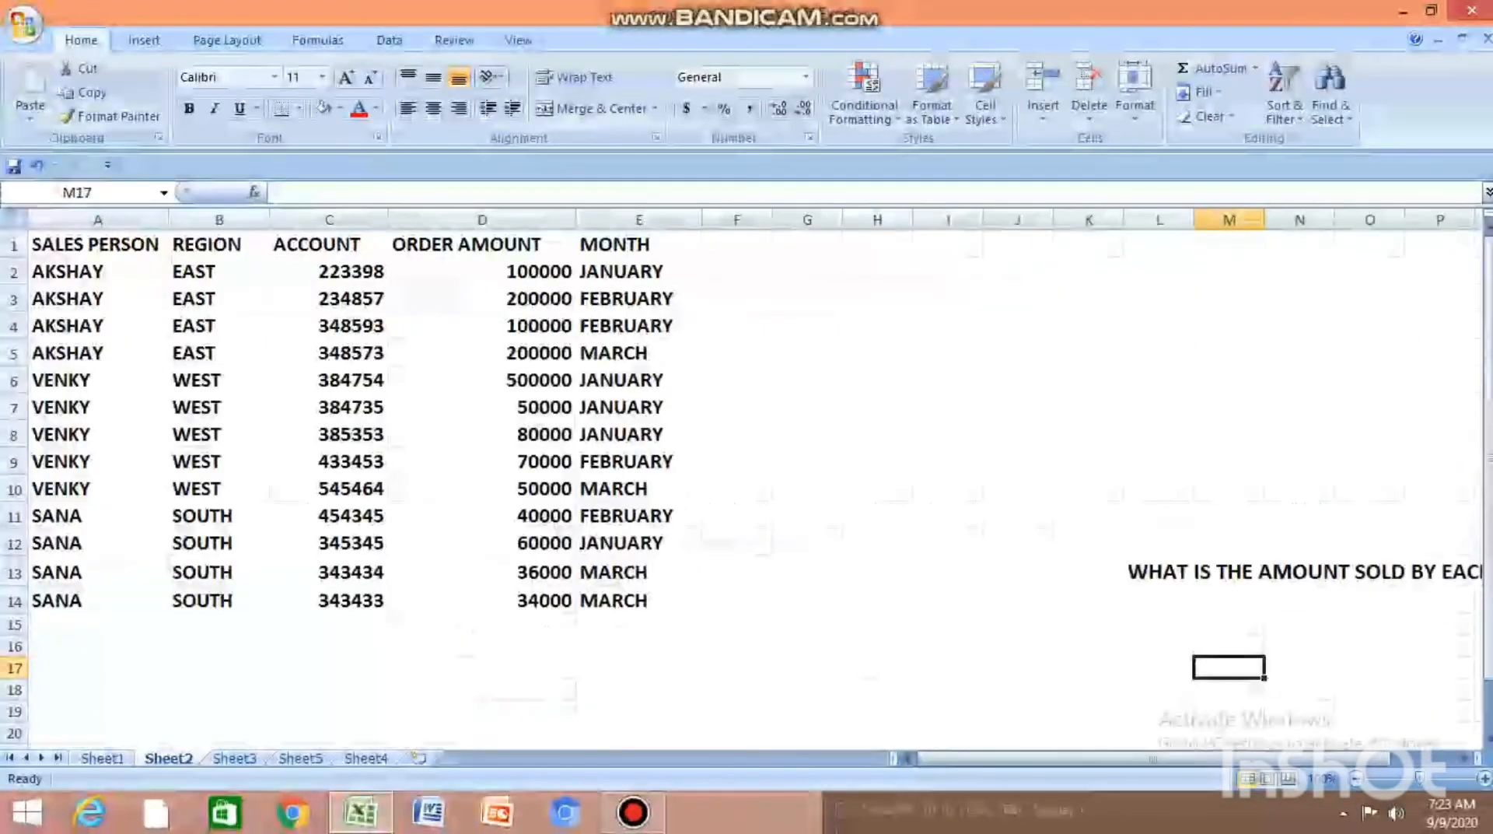
drag(93, 245, 645, 600)
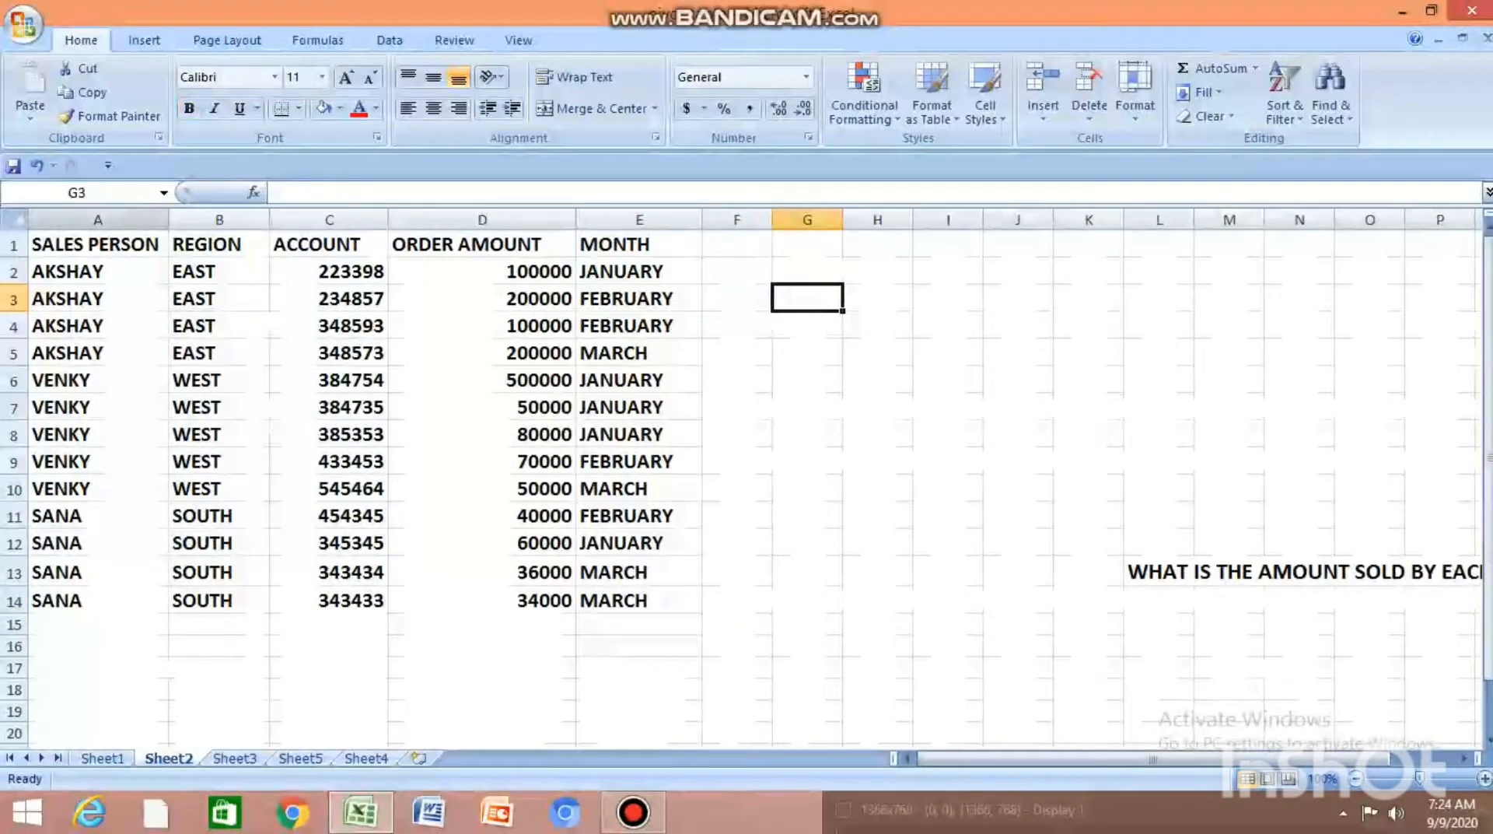
click(97, 220)
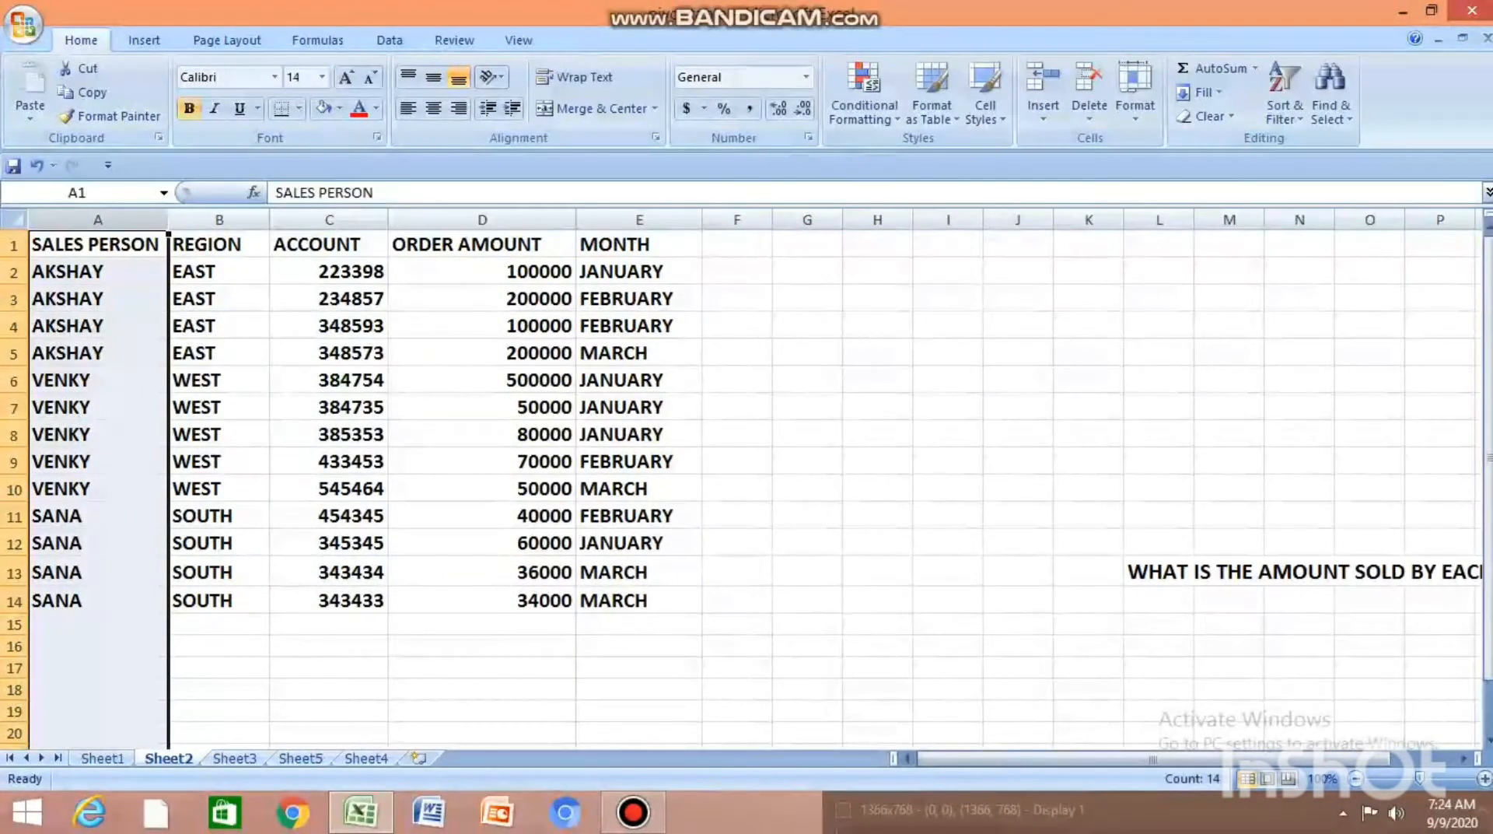
click(219, 221)
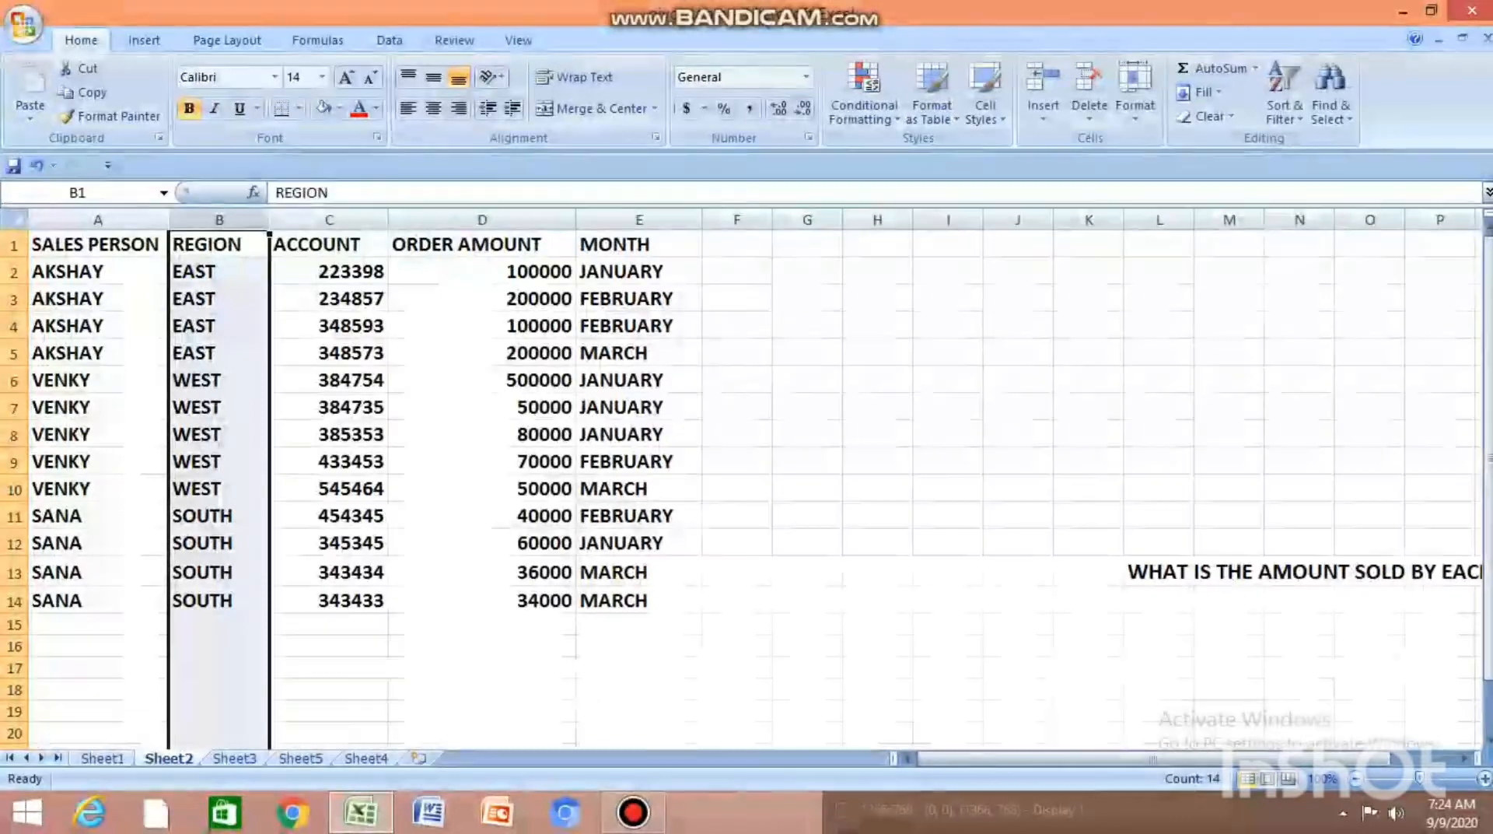
click(329, 220)
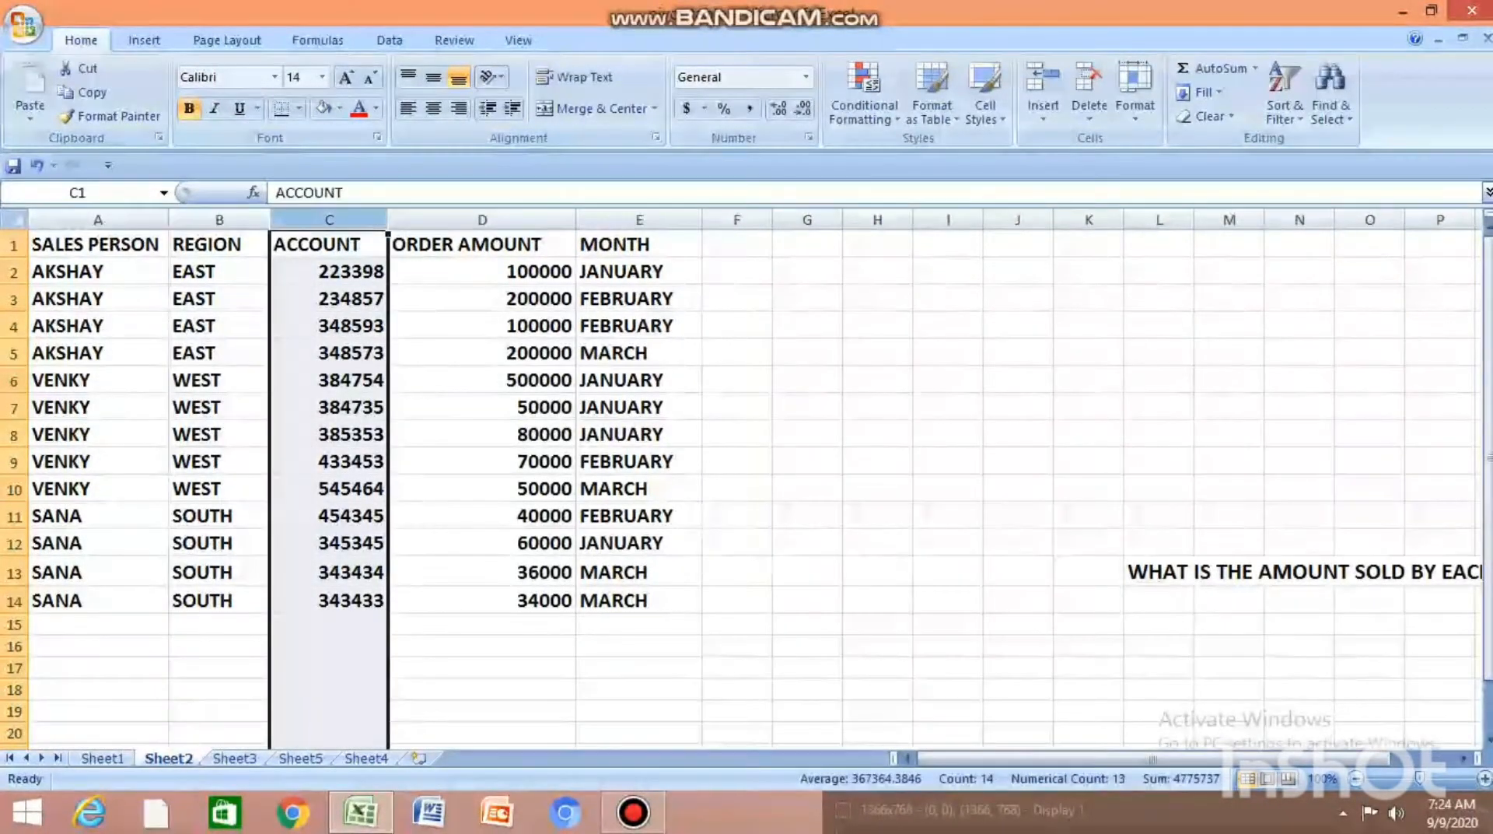
click(482, 220)
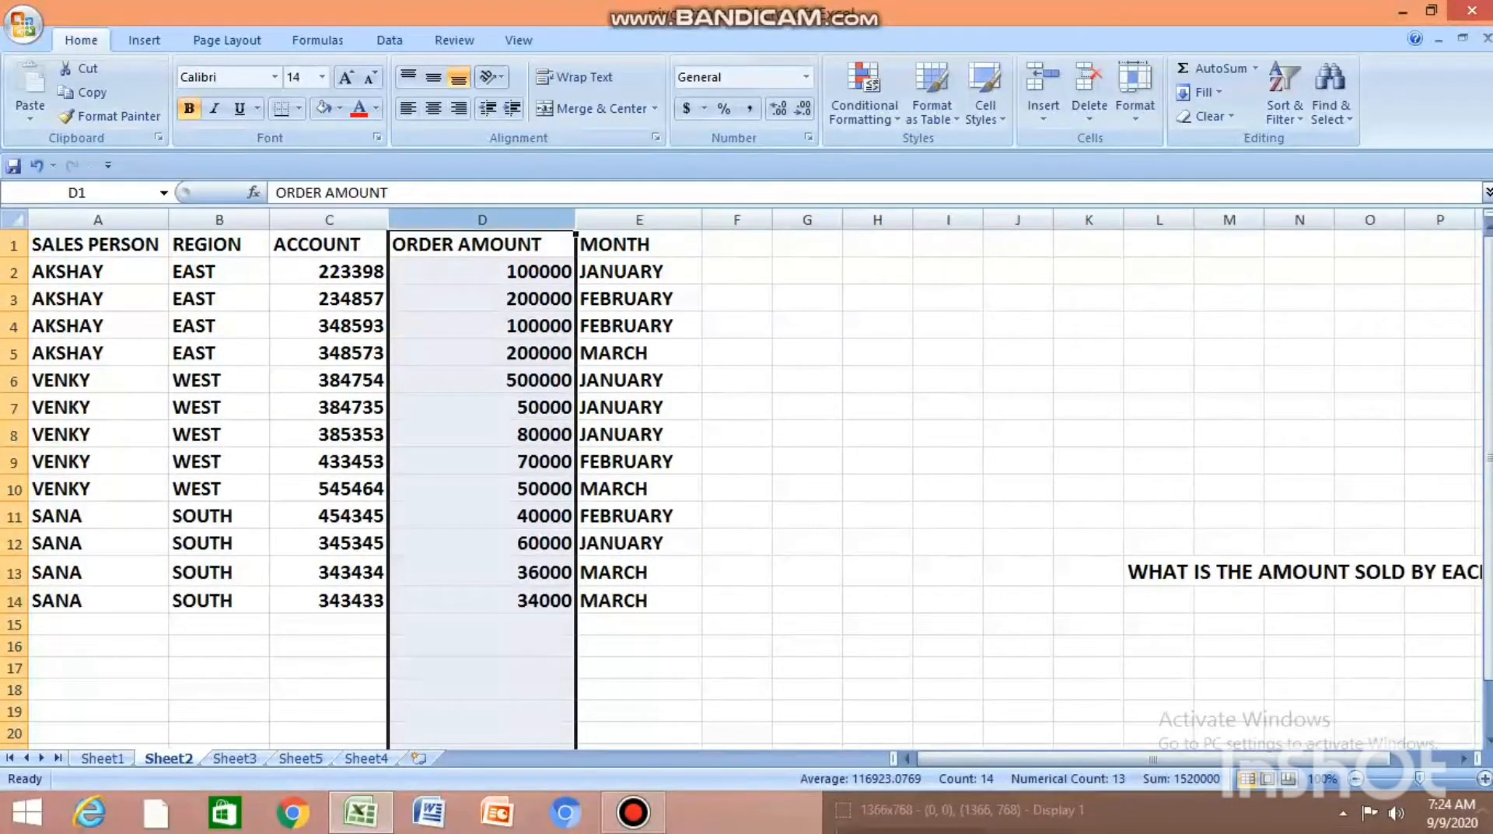
click(639, 220)
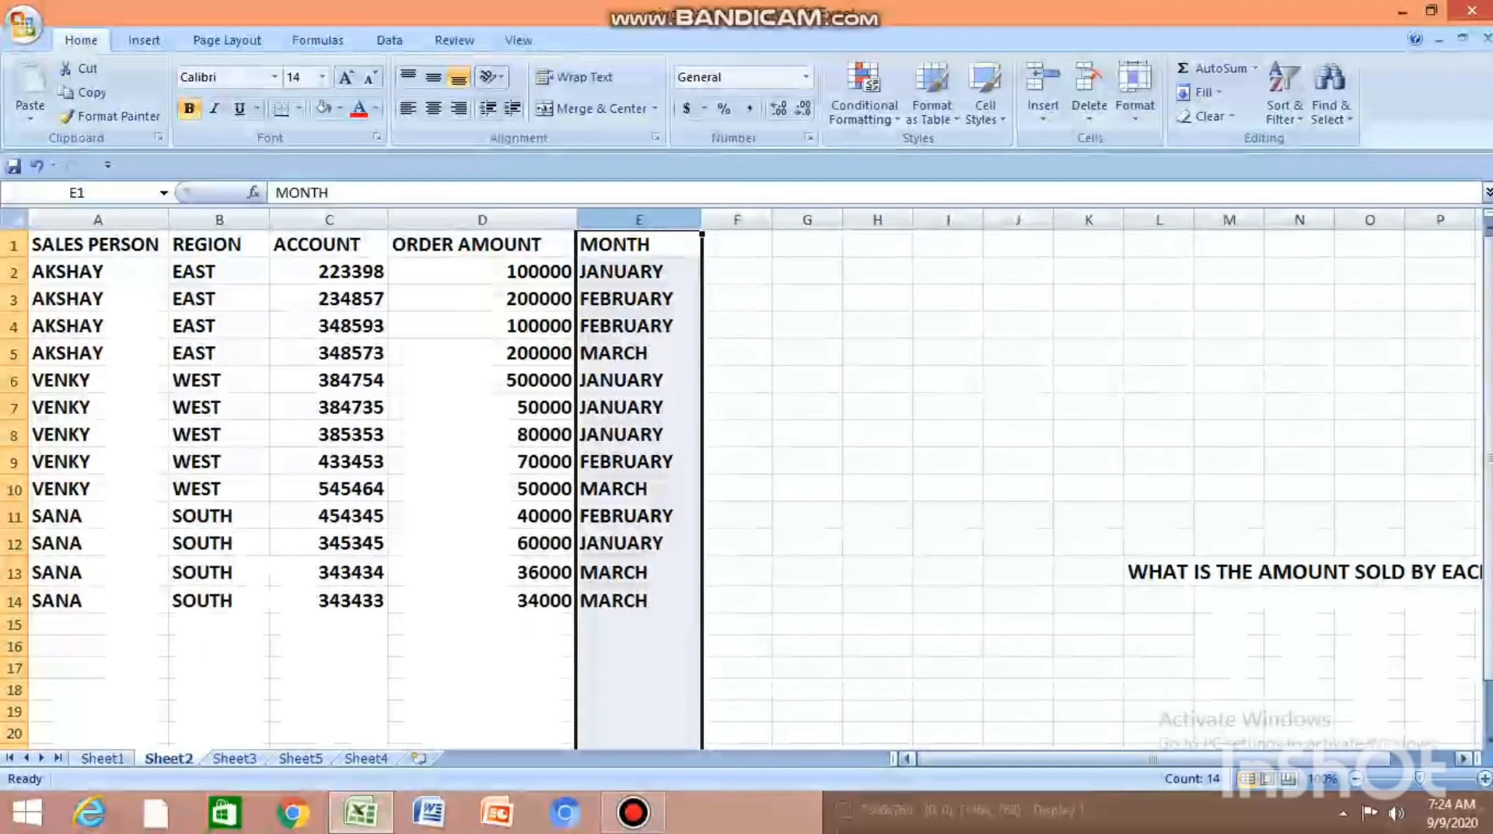
Step: Read the question in cell L13 of Sheet2 about the amount sold by each sales person
click(1463, 758)
click(1019, 572)
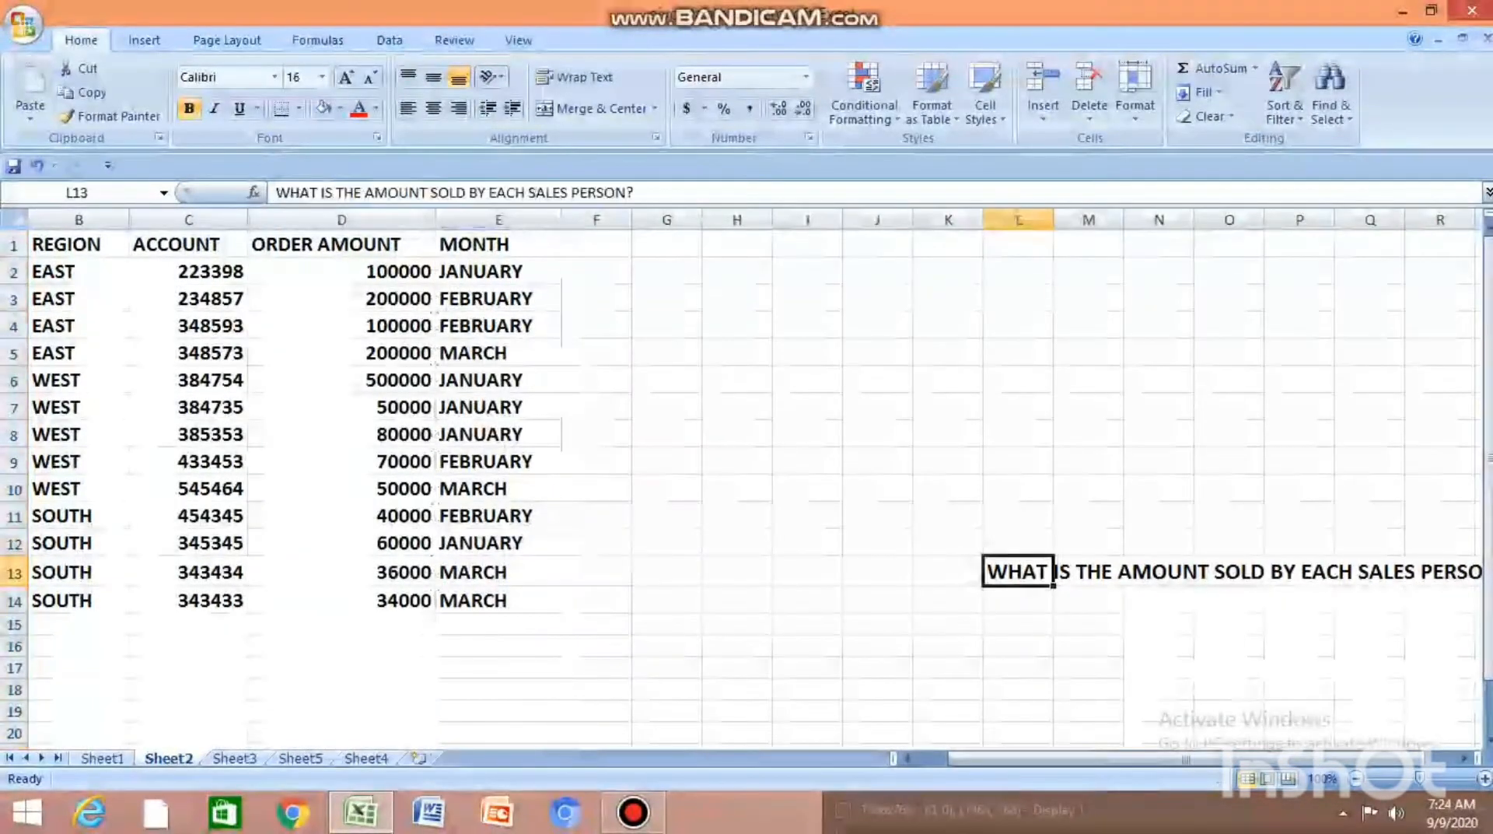
drag(1054, 573, 1291, 573)
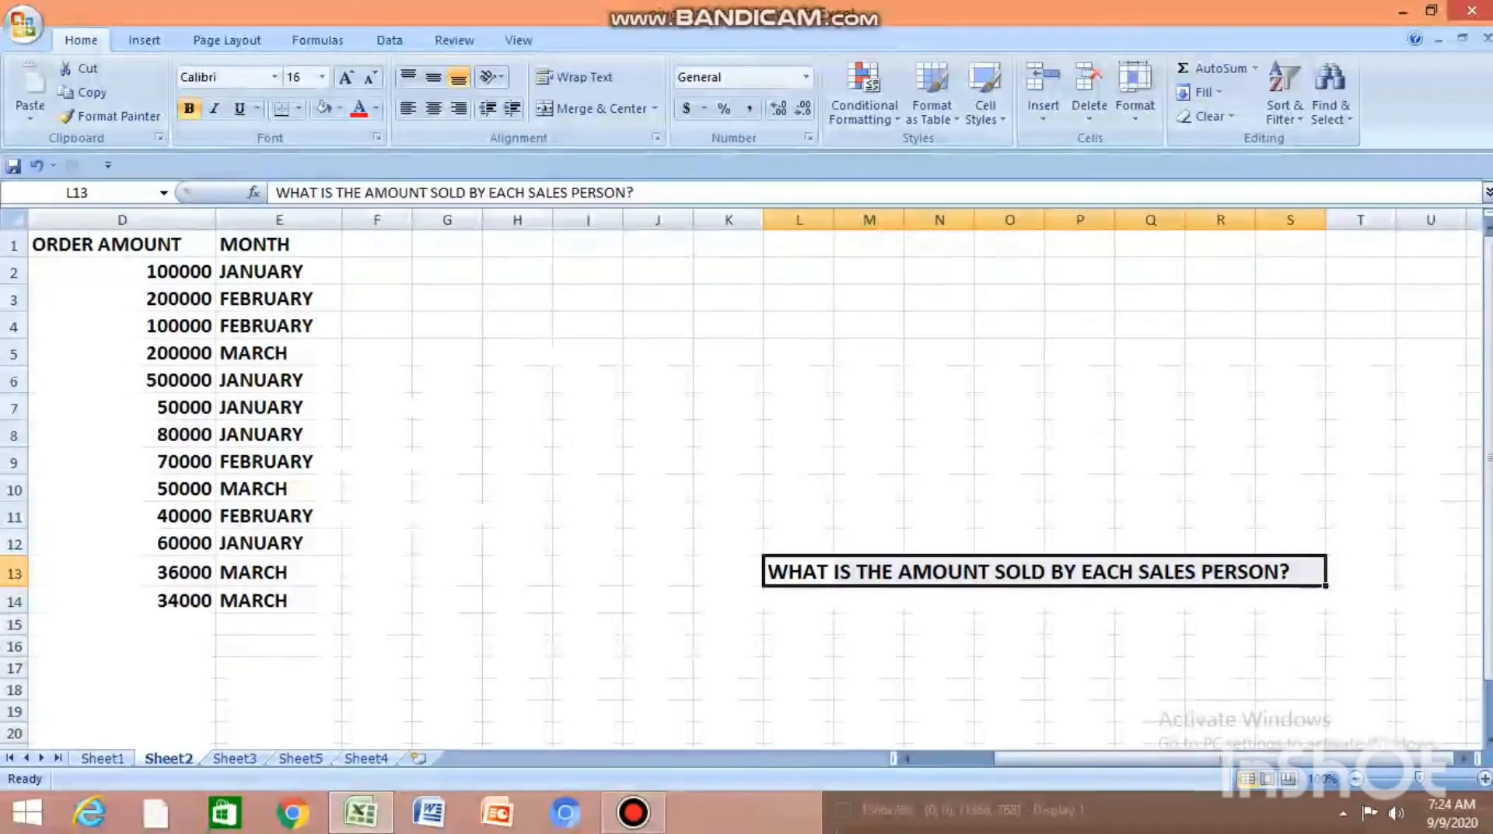
click(1010, 690)
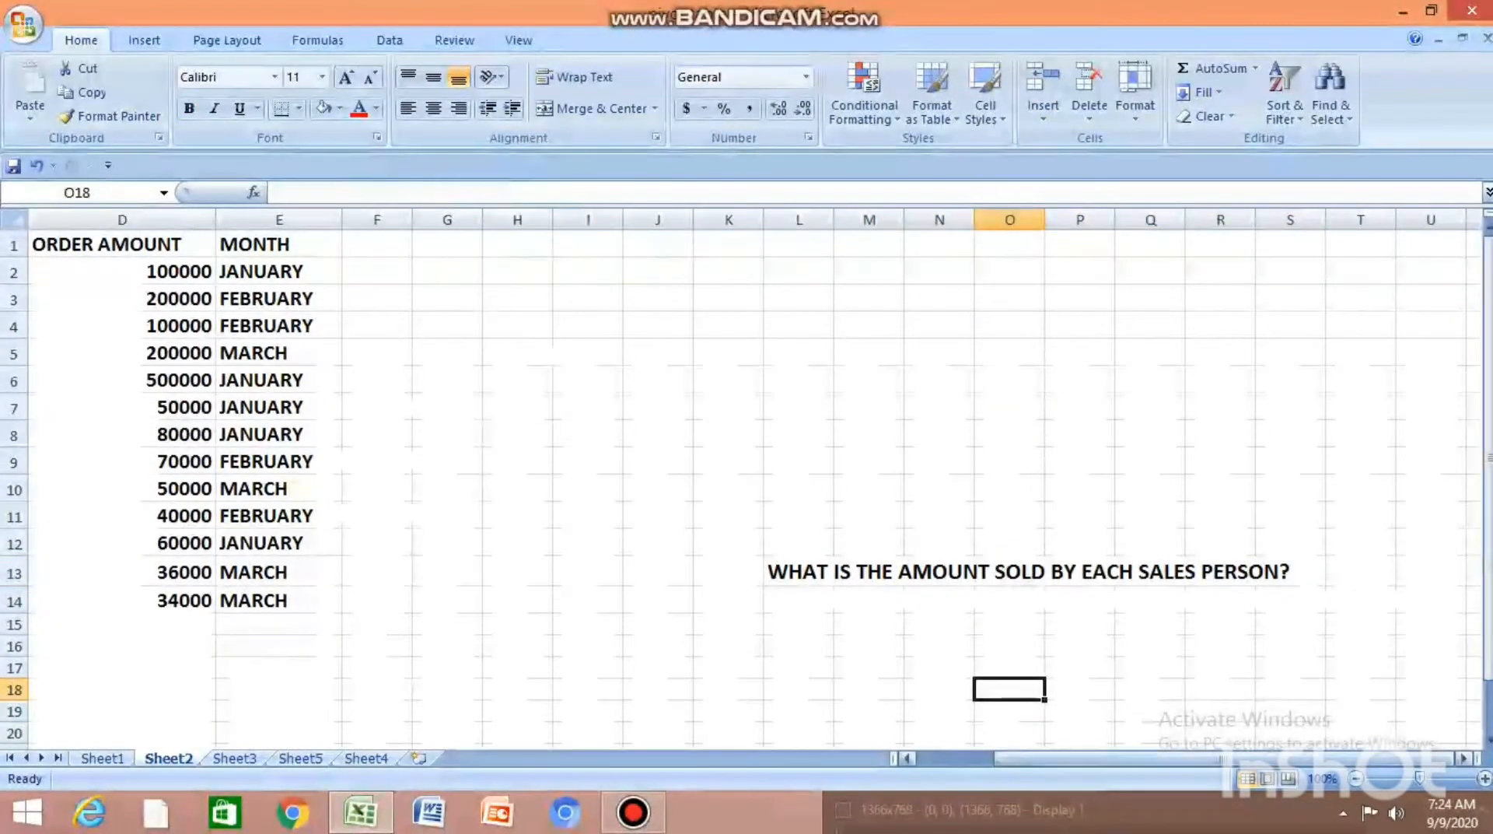
drag(1024, 758, 944, 758)
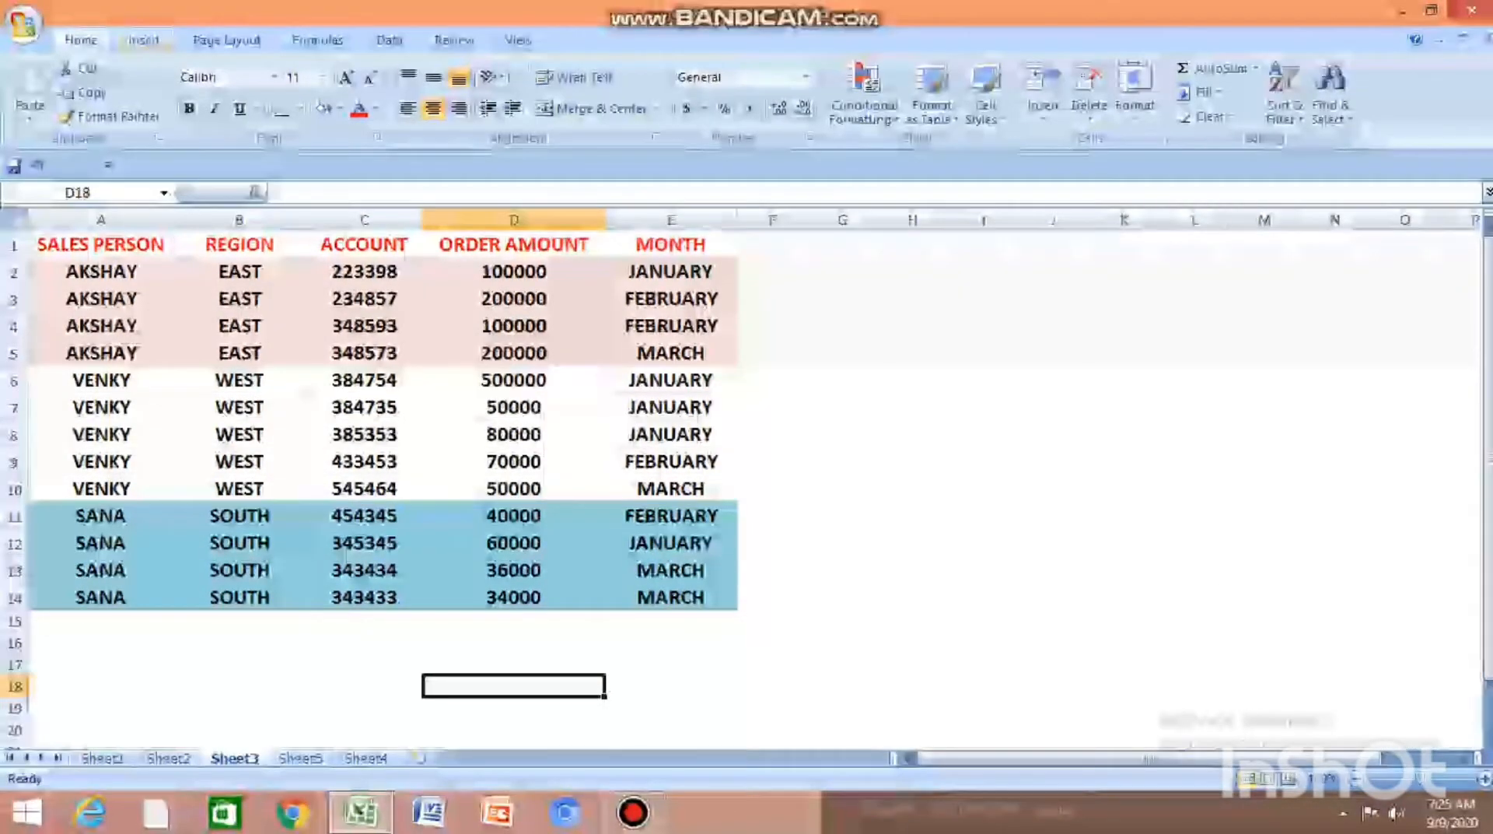
Step: Create a PivotTable from the range A1:E14 on Sheet3 and place it in a new worksheet
click(145, 40)
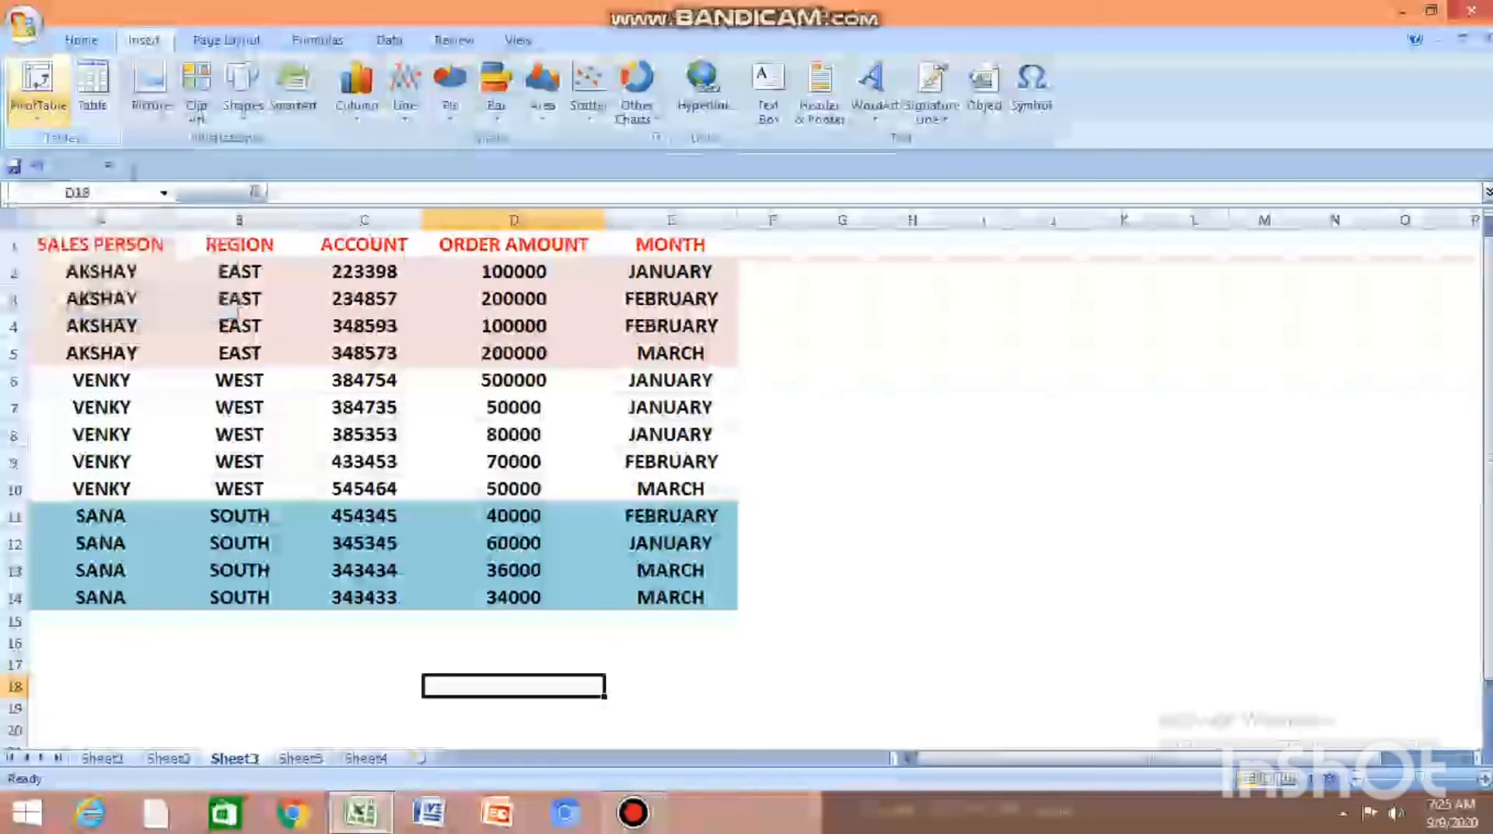
click(37, 115)
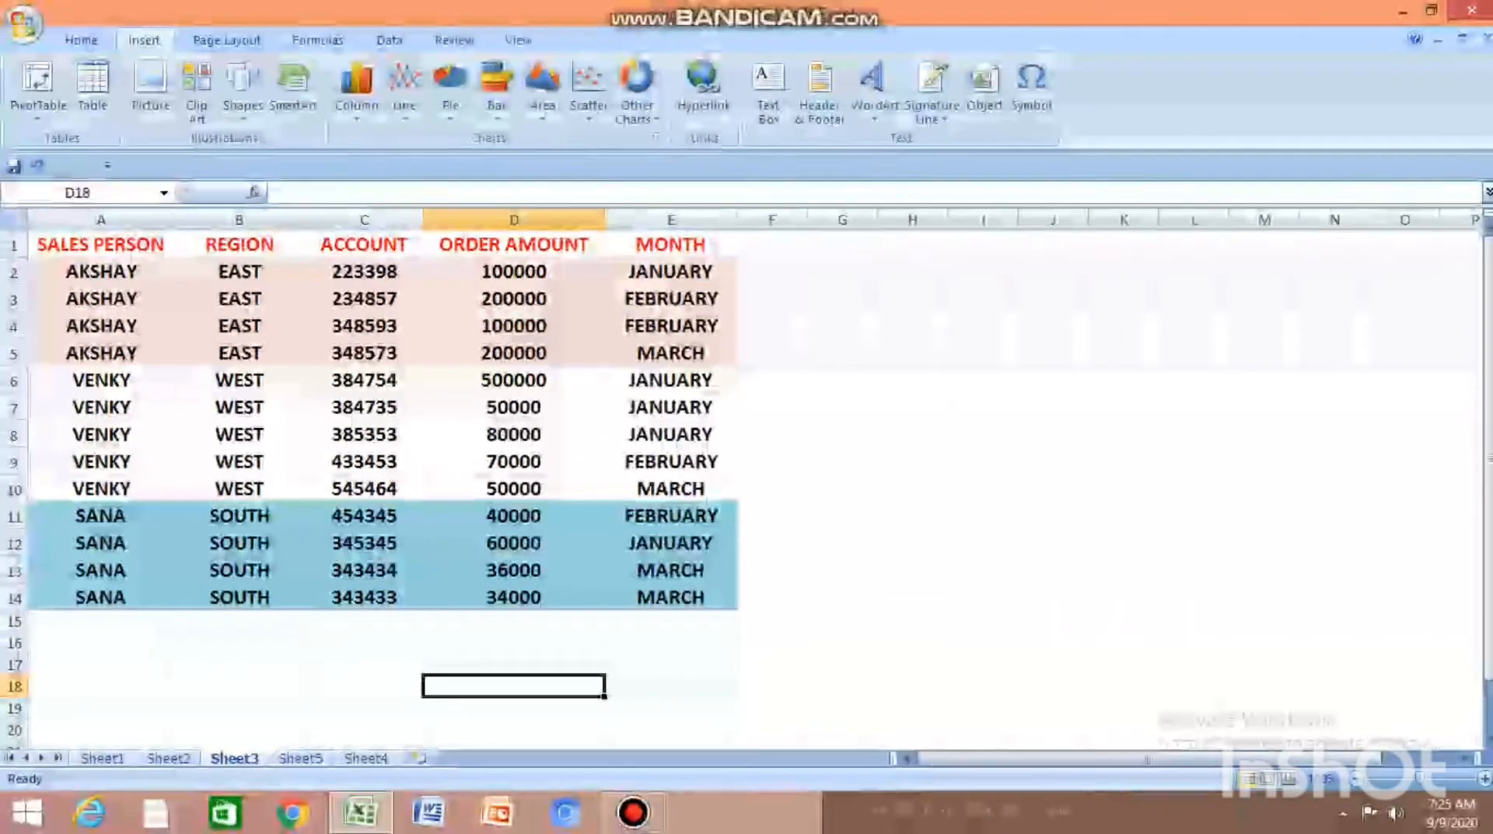
drag(101, 244, 671, 599)
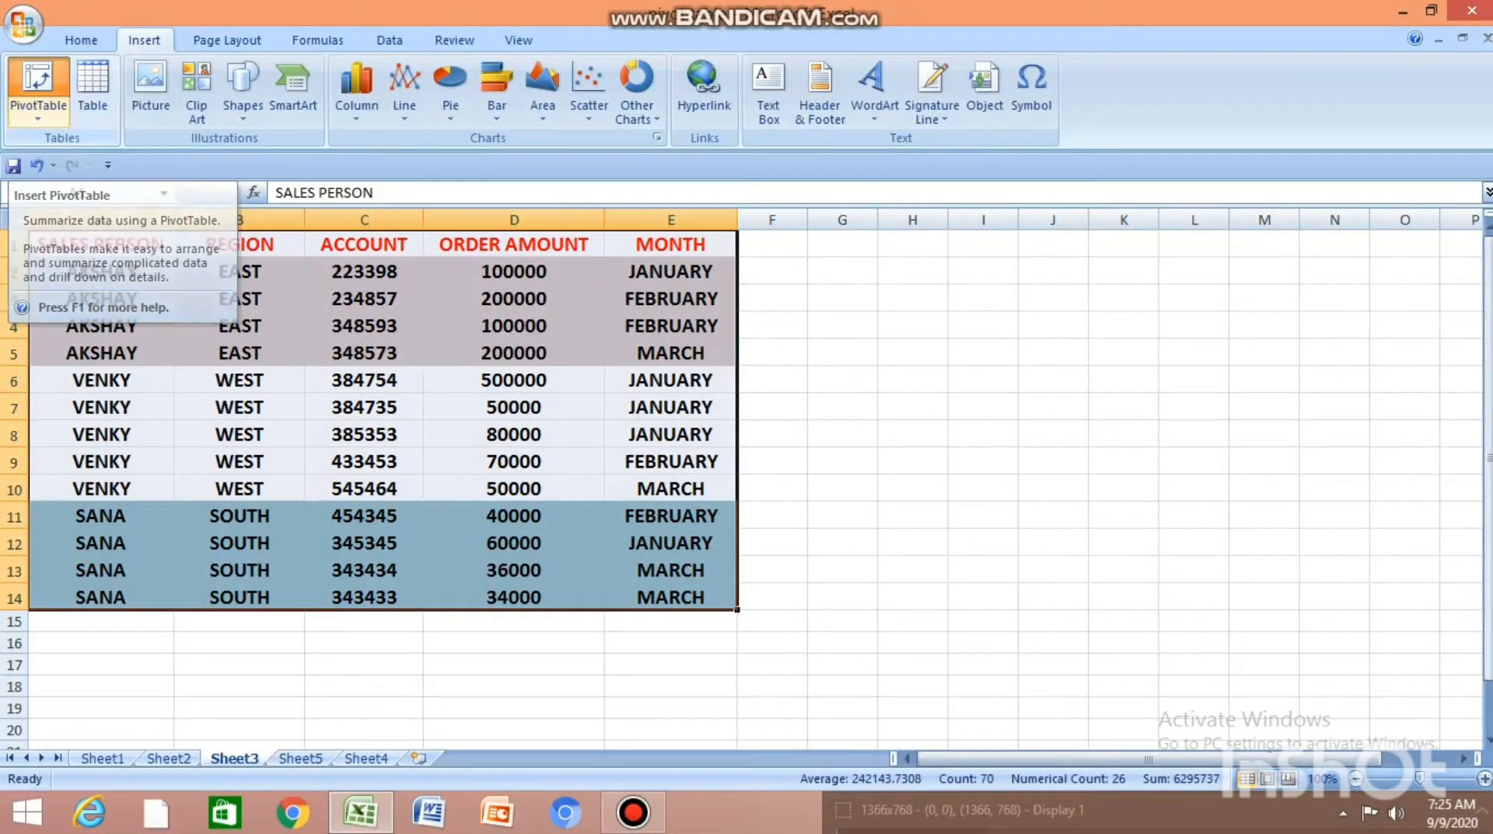
click(37, 90)
drag(756, 295, 970, 259)
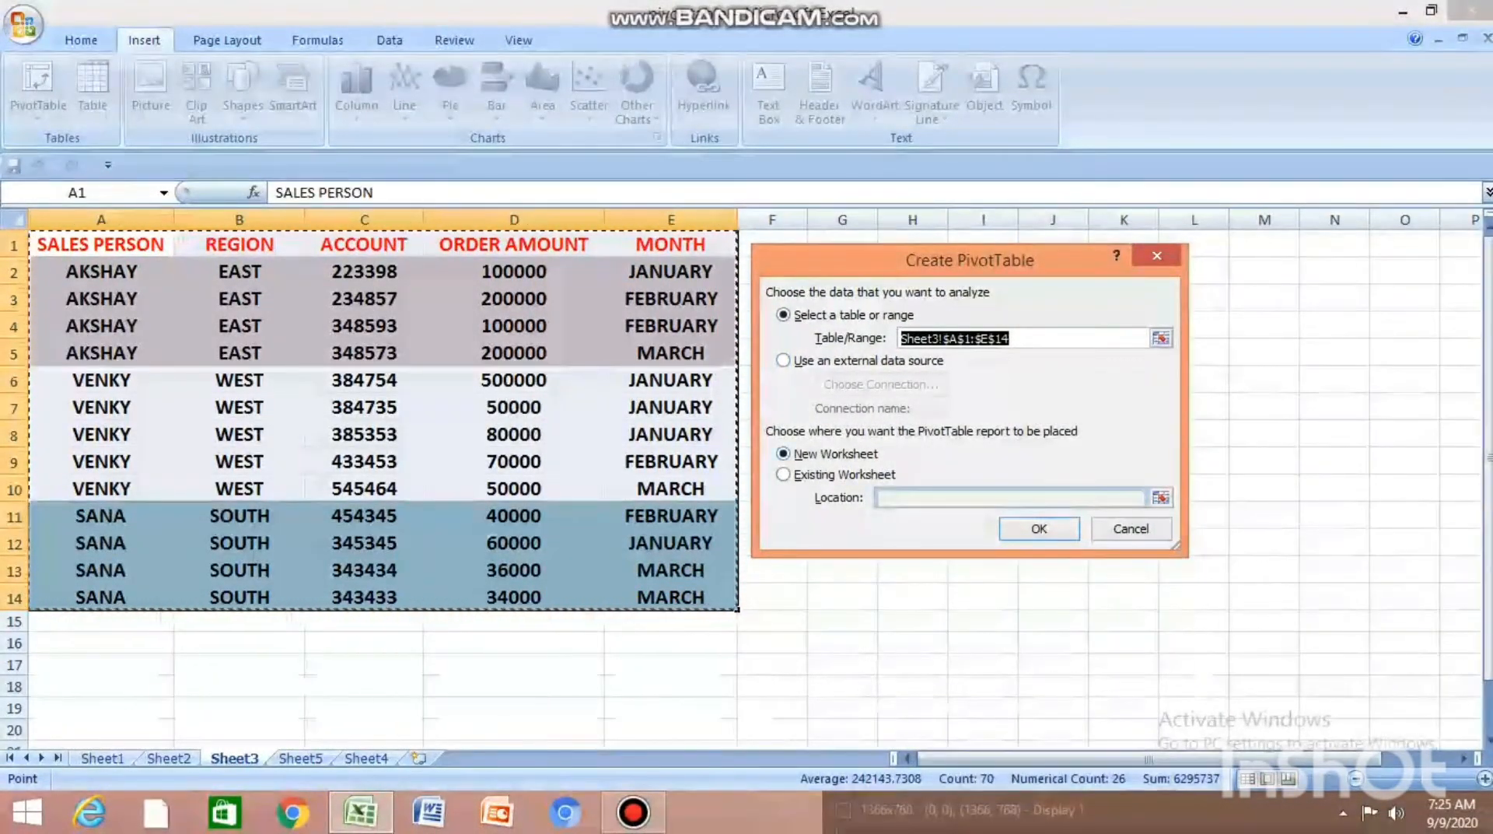
click(784, 453)
click(783, 474)
click(783, 453)
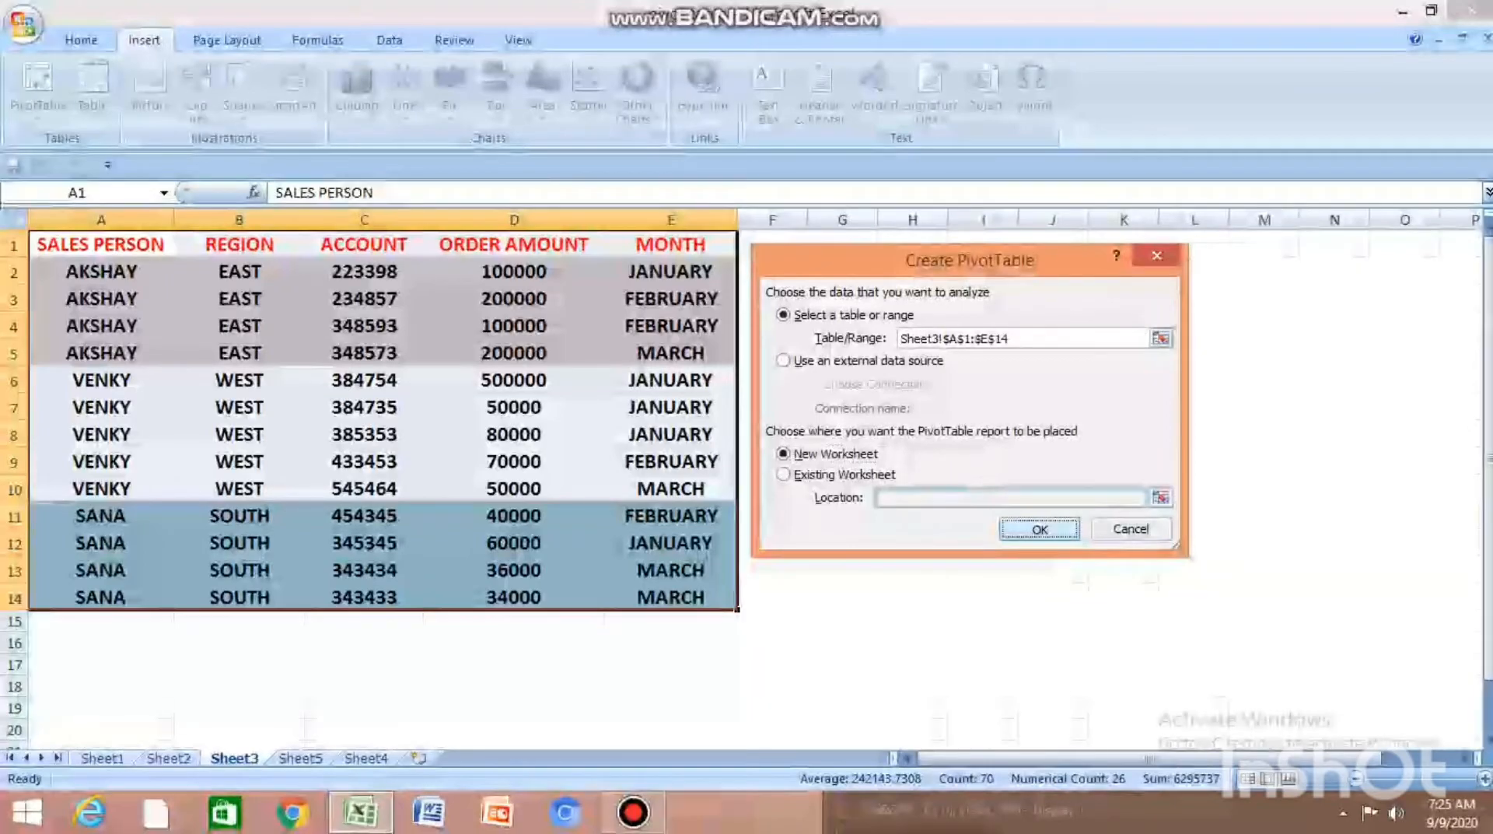
key(Return)
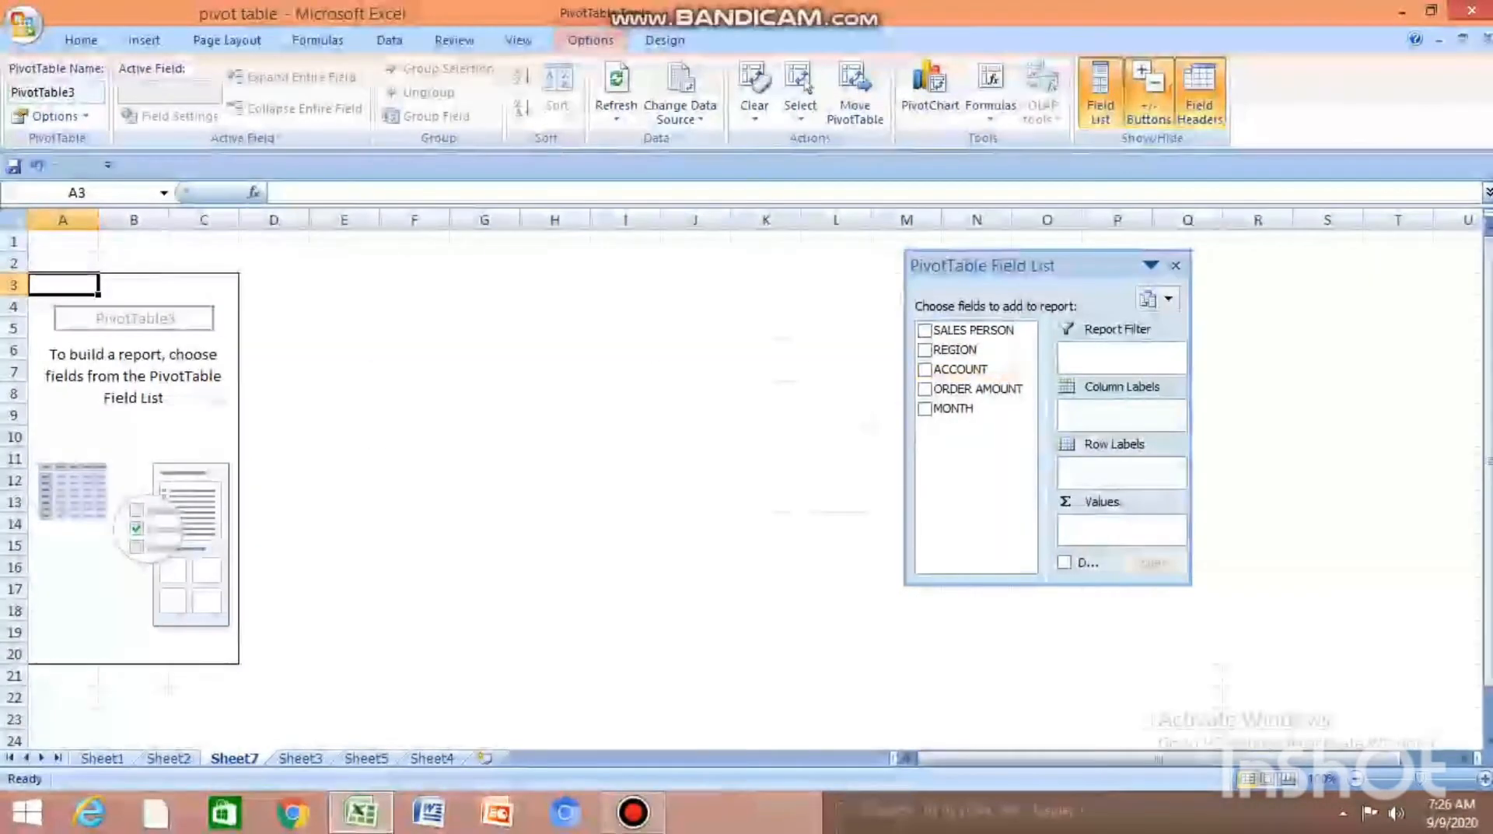
Step: Add SALES PERSON as row labels and ORDER AMOUNT as a summed value in the PivotTable
drag(1011, 266, 913, 255)
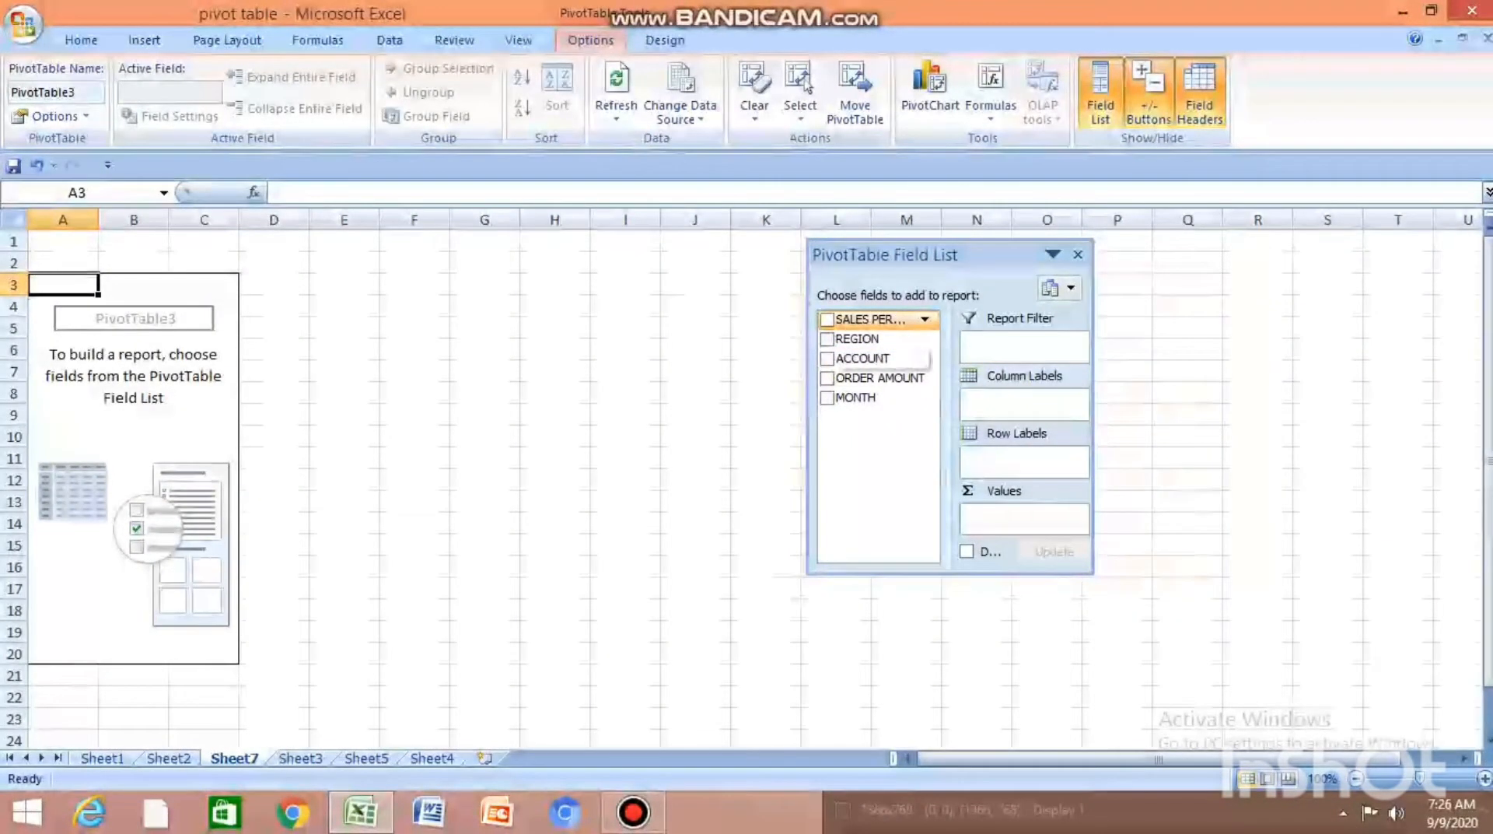
drag(867, 319, 880, 357)
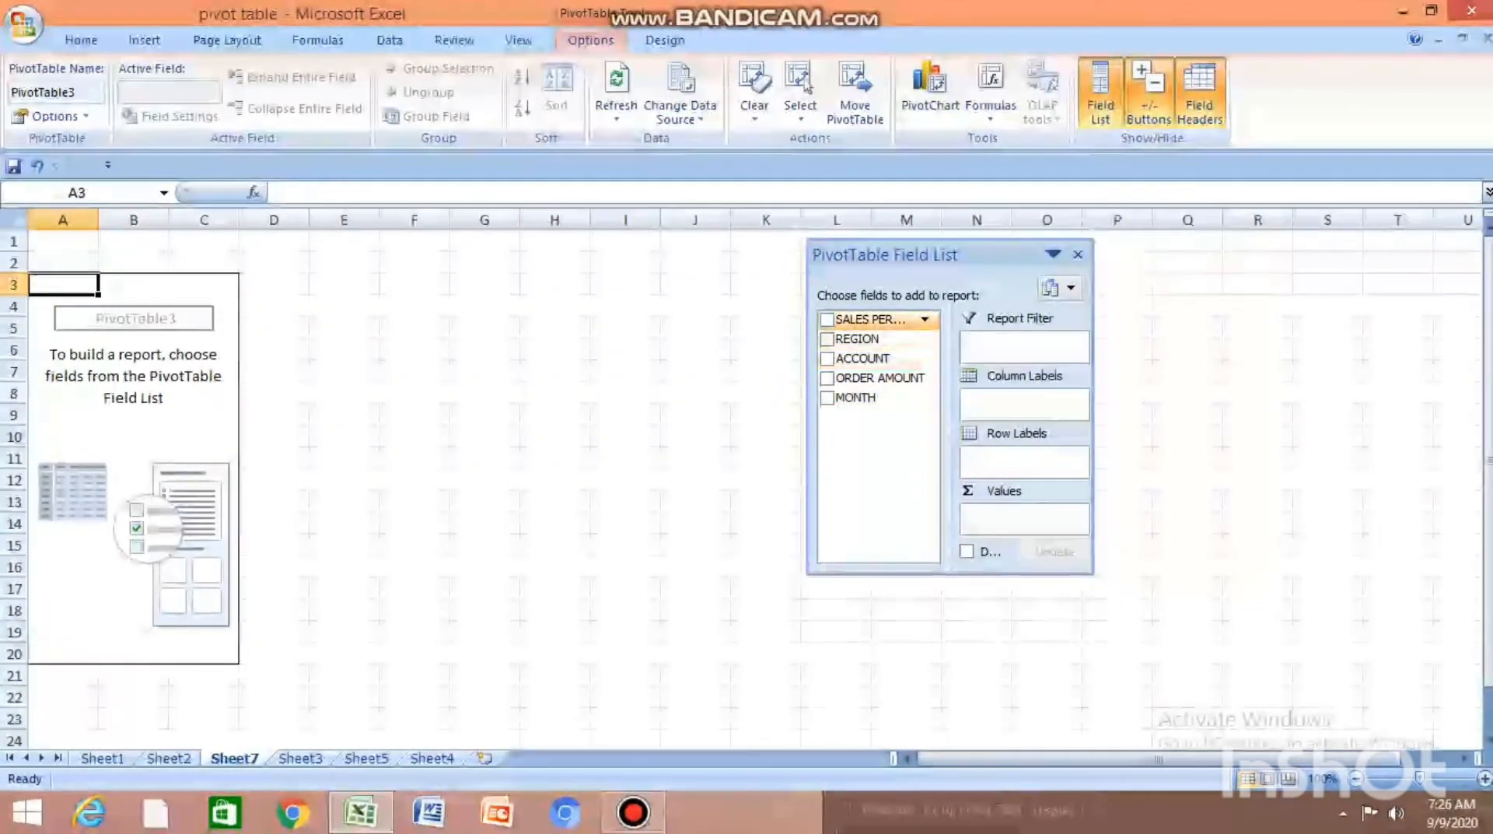
click(826, 319)
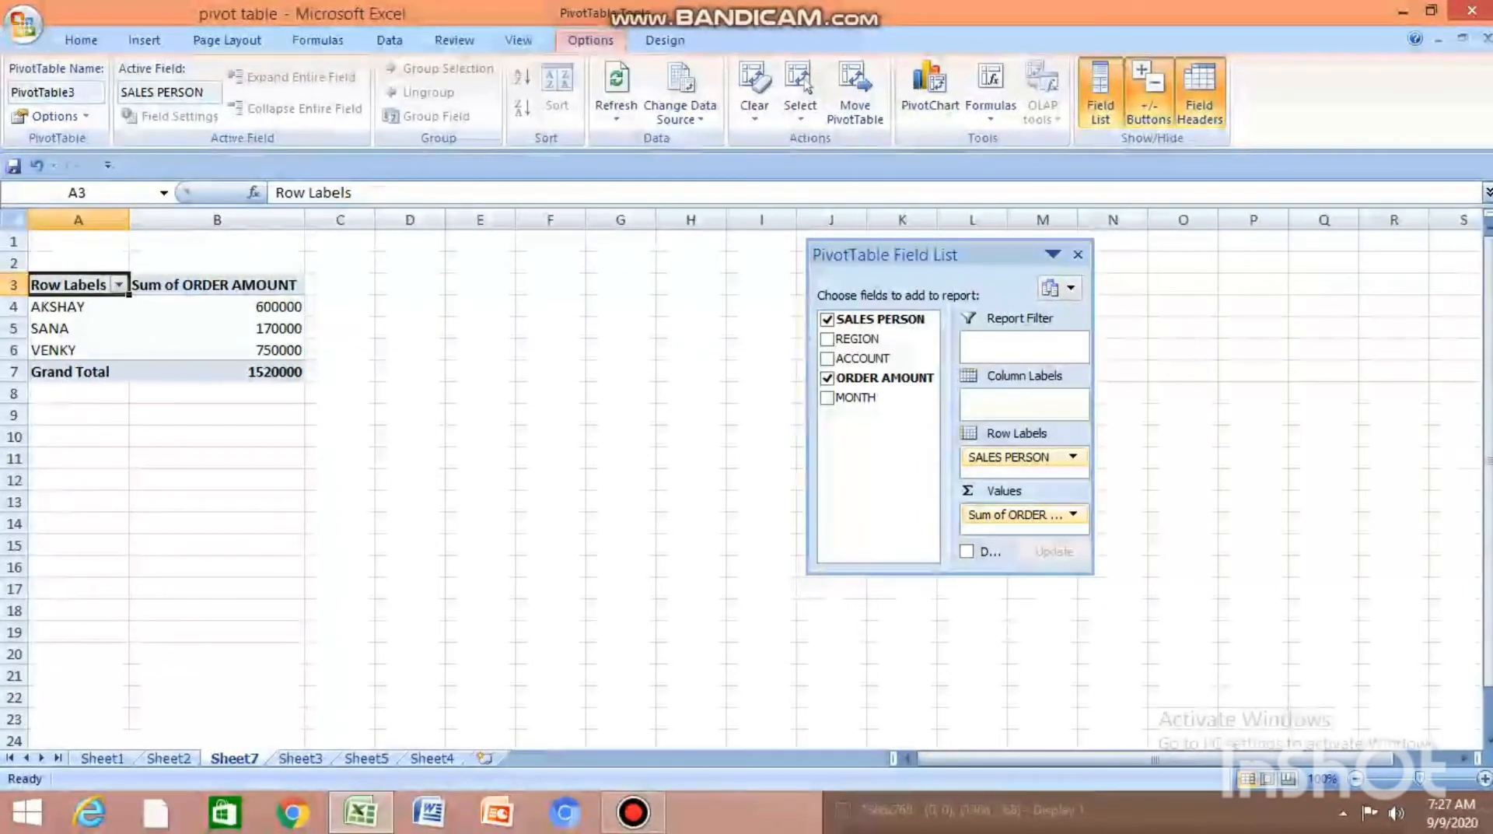
Step: Examine the sort and filter options of the PivotTable's row labels without changing them
click(119, 285)
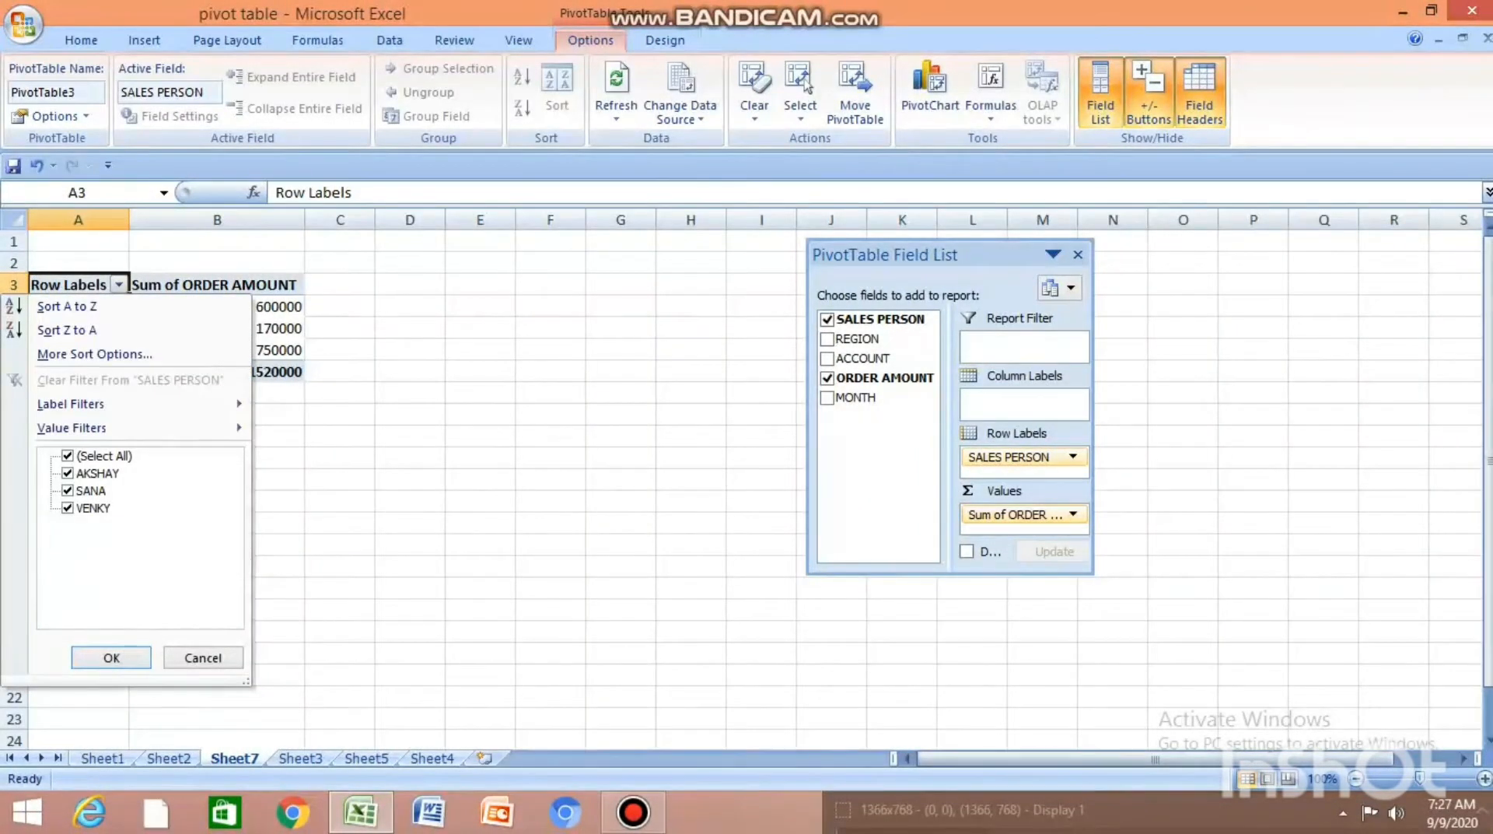
key(Escape)
click(118, 286)
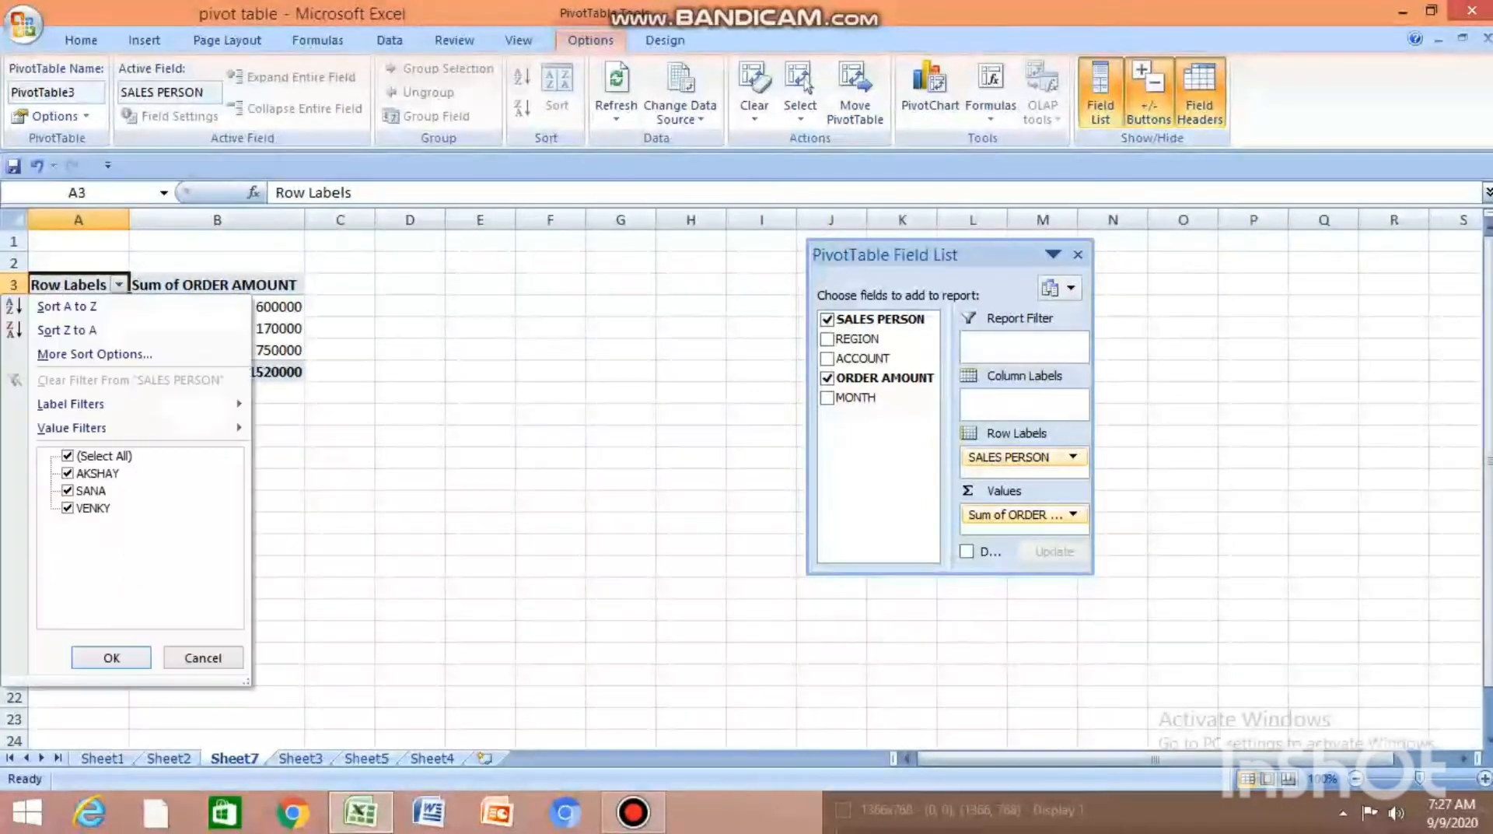
key(Escape)
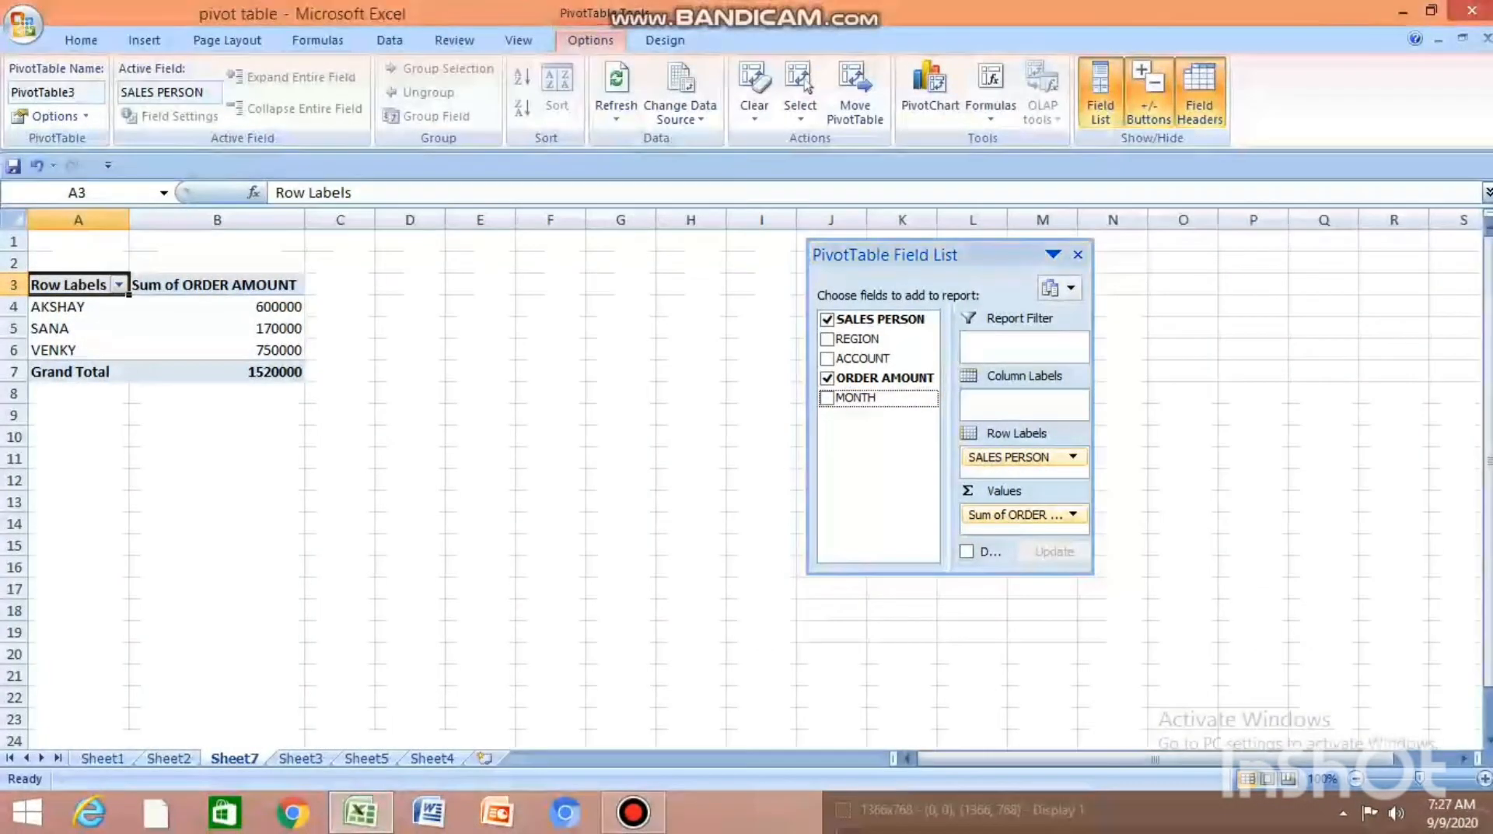
Step: Add the MONTH field to the PivotTable's column labels to break the order amounts down by month
drag(856, 398, 1020, 402)
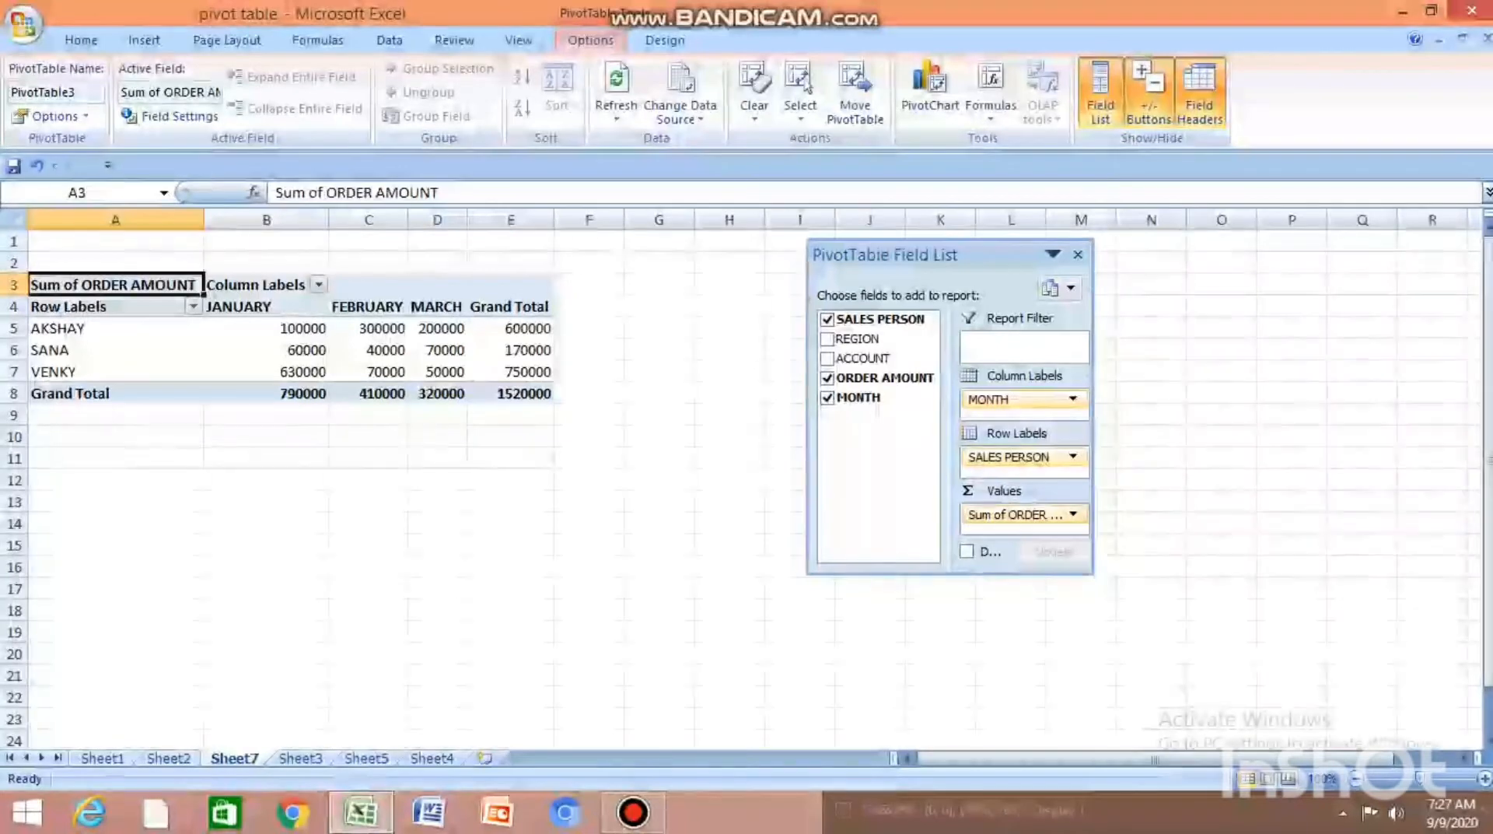
mouse_move(449, 330)
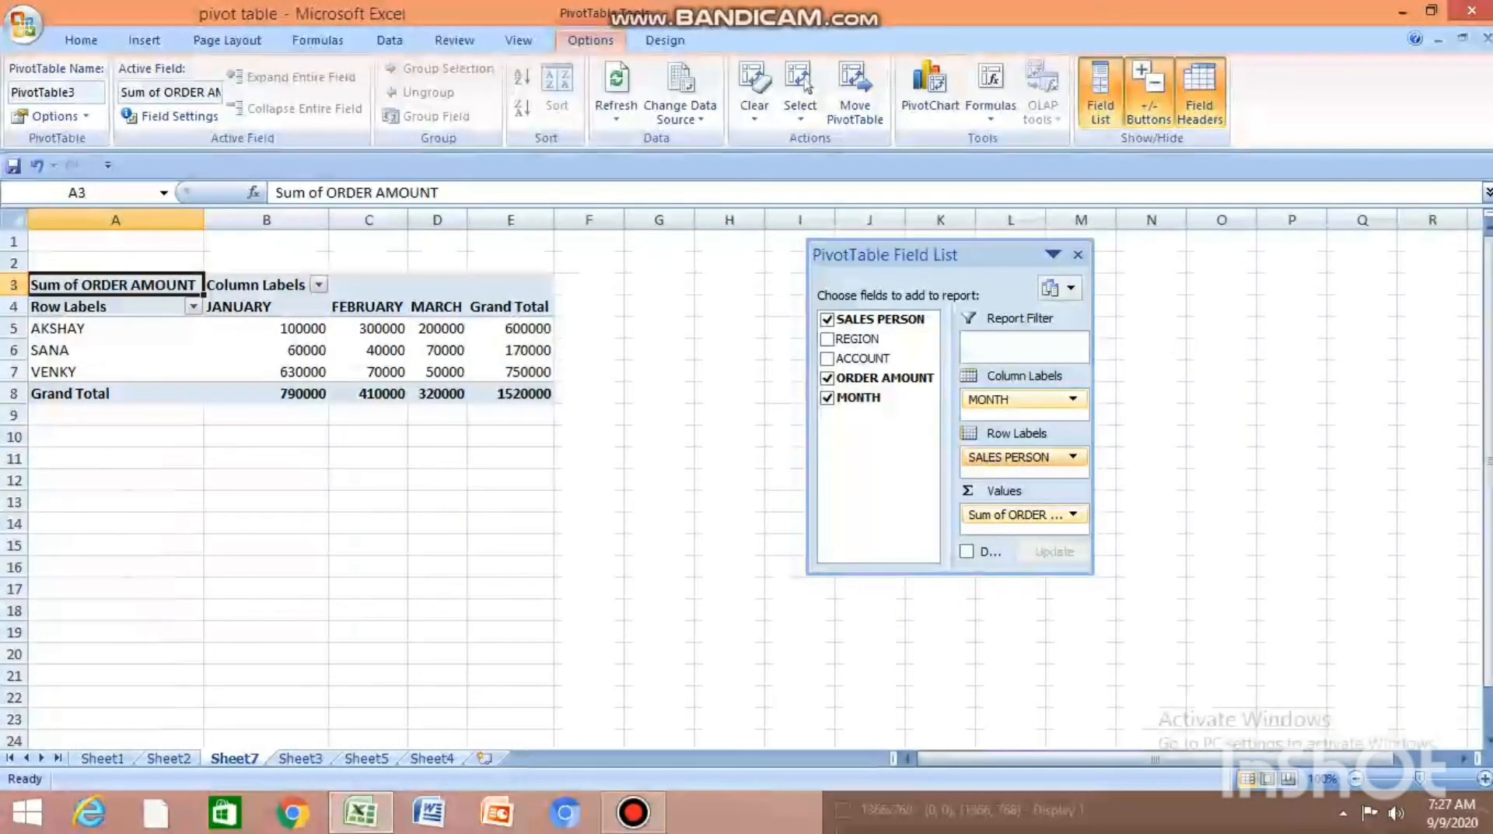
click(1023, 399)
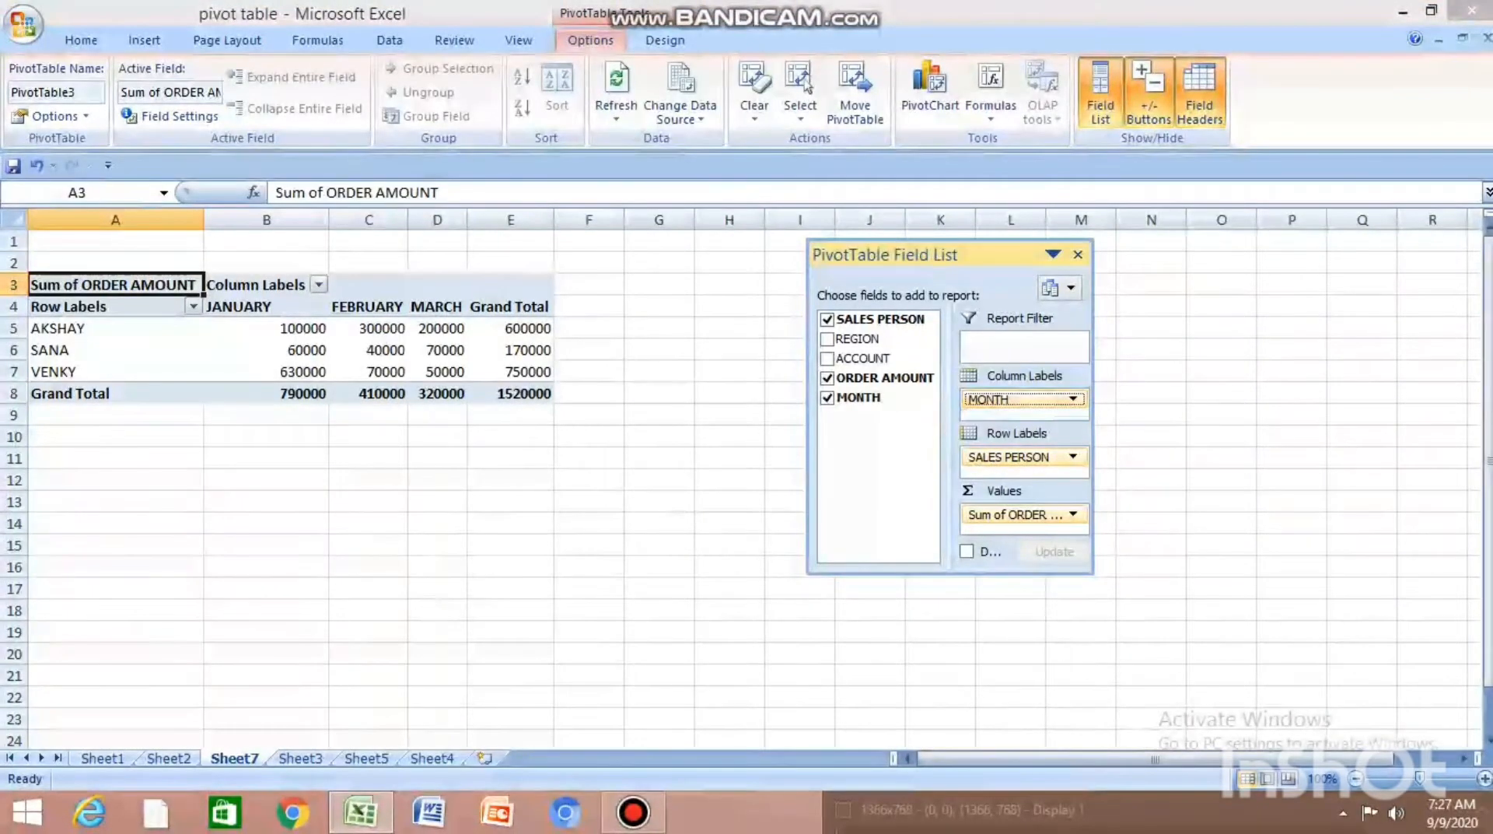
Step: Remove MONTH from the PivotTable's column labels and replace SALES PERSON with REGION as the row labels
drag(1023, 398, 669, 467)
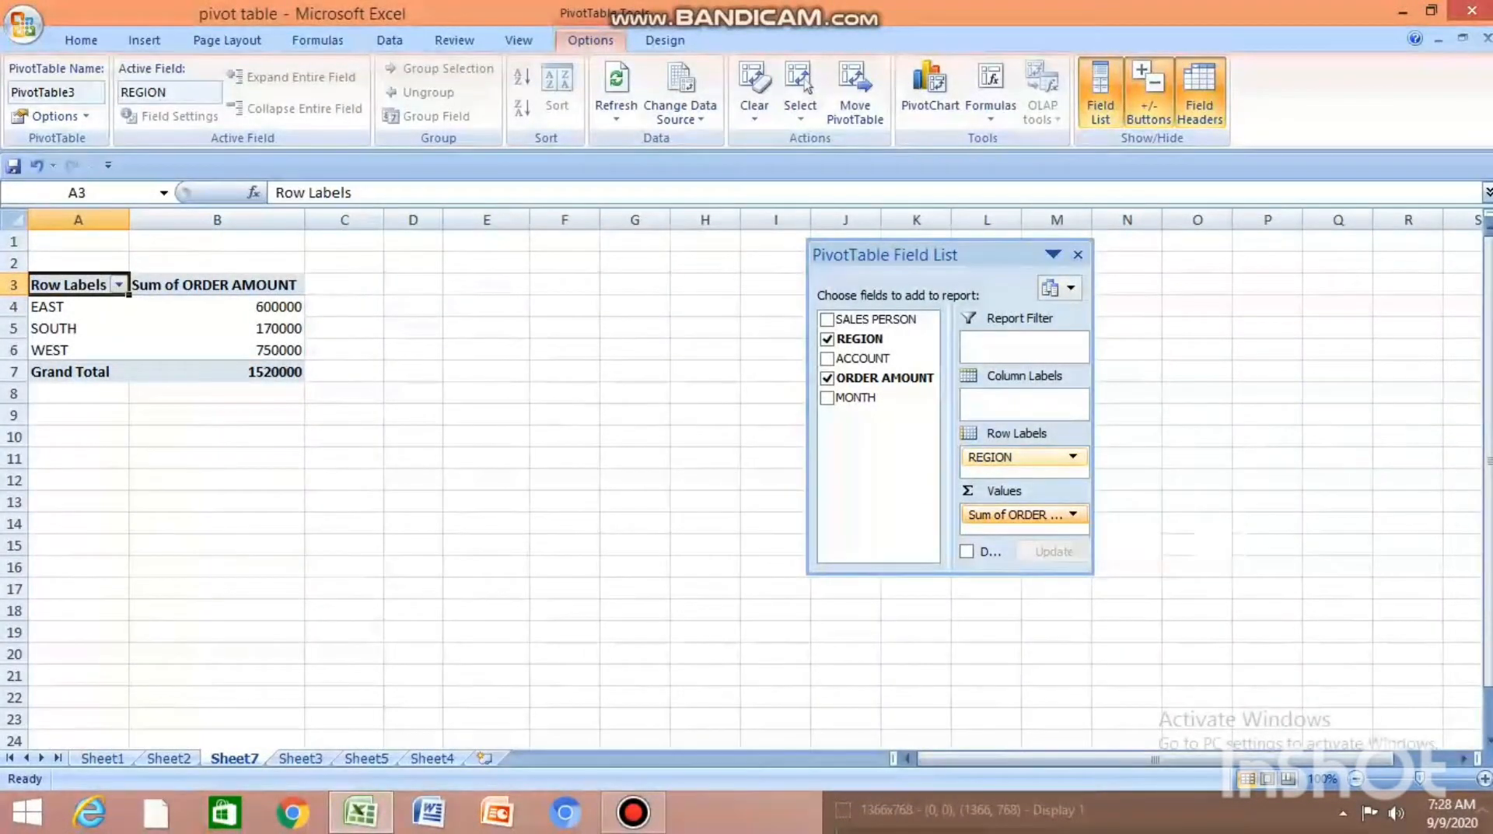
click(1072, 514)
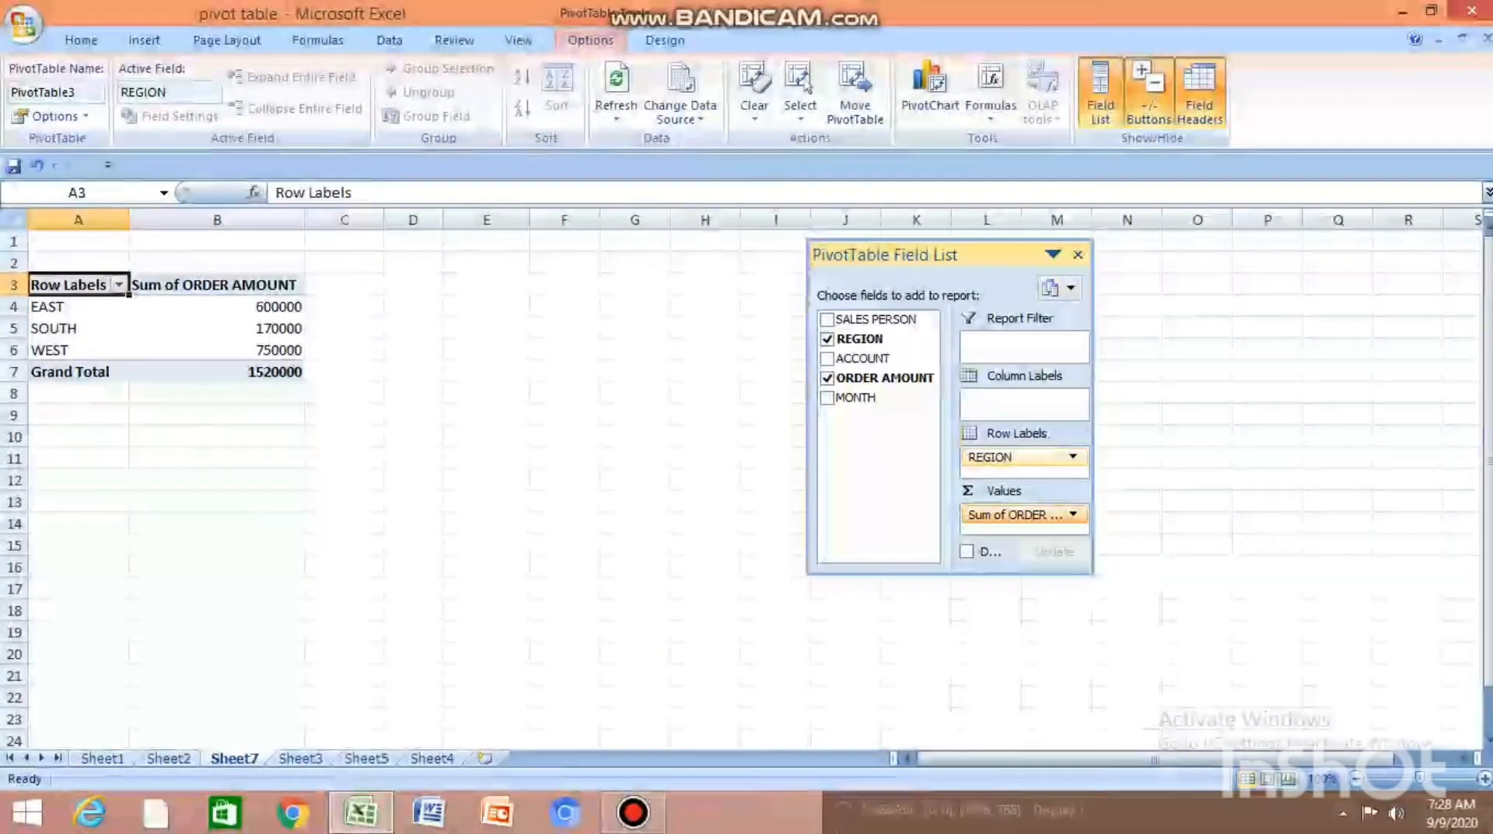
click(1197, 480)
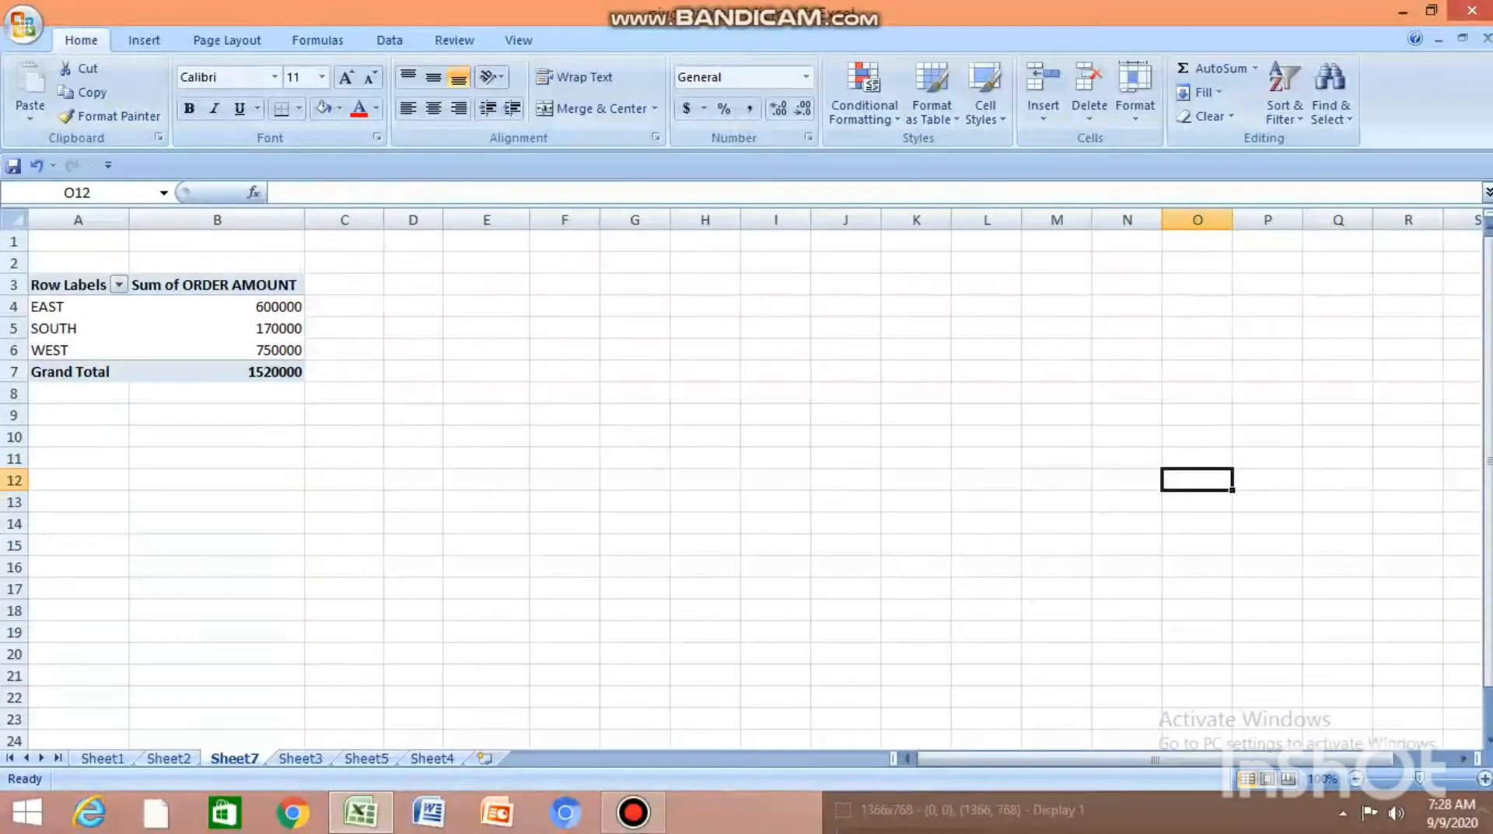
click(168, 305)
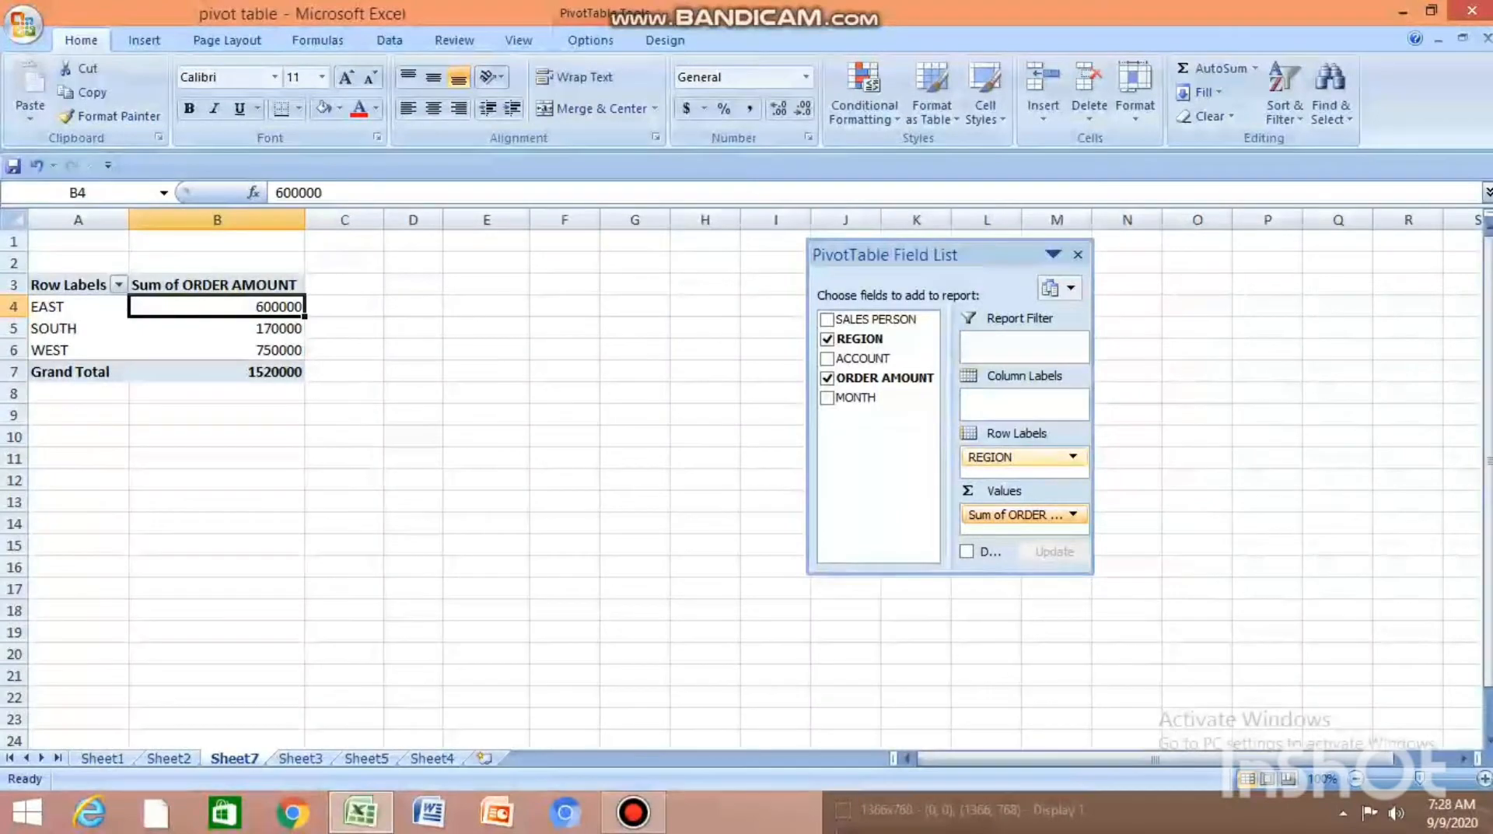
Step: Move ORDER AMOUNT to the PivotTable's column labels, add it again as a summed value, and move the field list clear of the table
drag(1014, 515, 1014, 402)
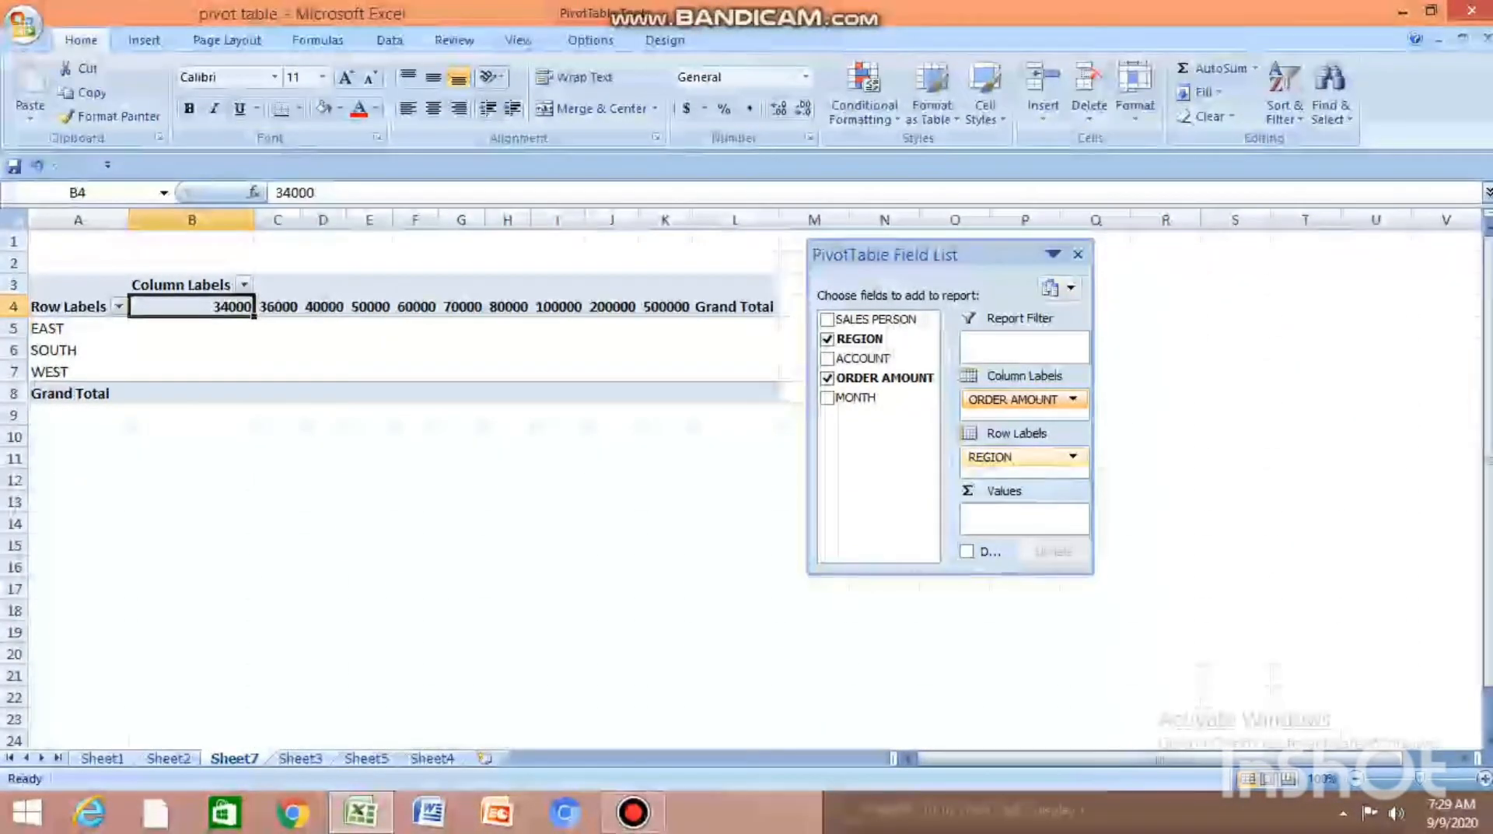
drag(884, 378, 1025, 516)
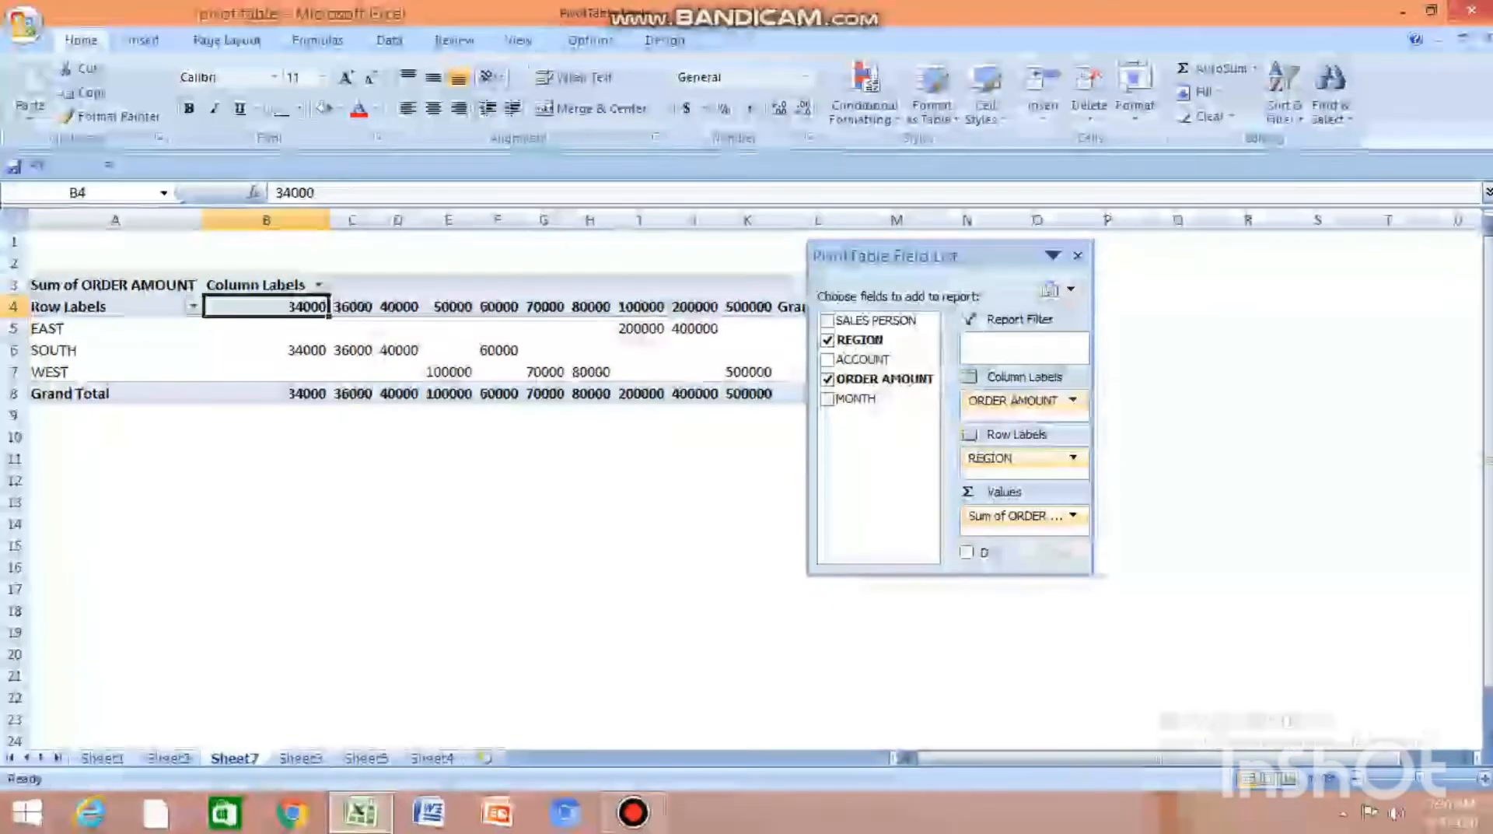
drag(933, 256, 1074, 265)
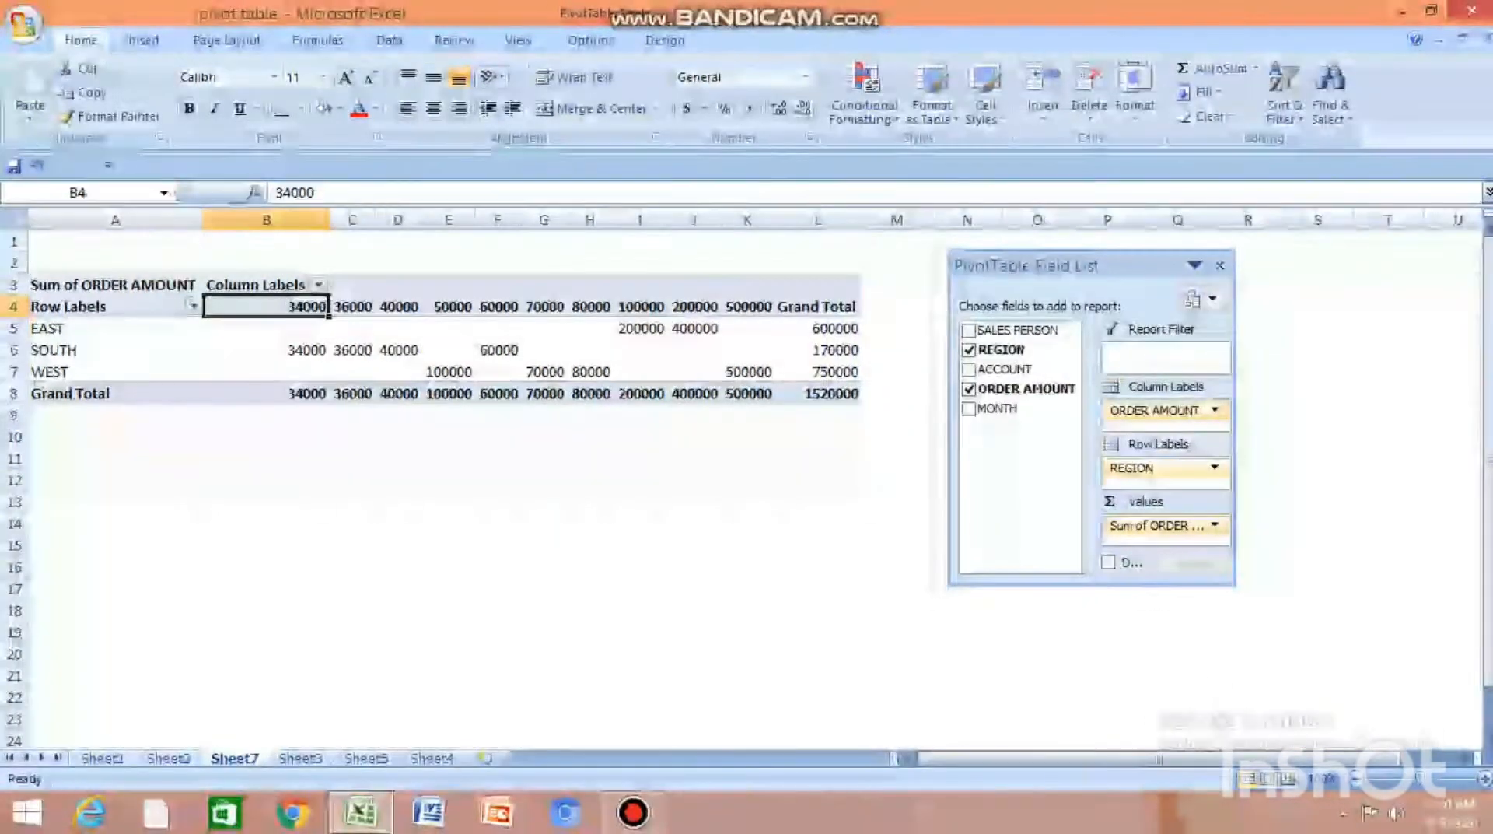
Step: Clear ORDER AMOUNT from the column labels and leave it only as a summed value with REGION as row labels
drag(1017, 330, 1095, 358)
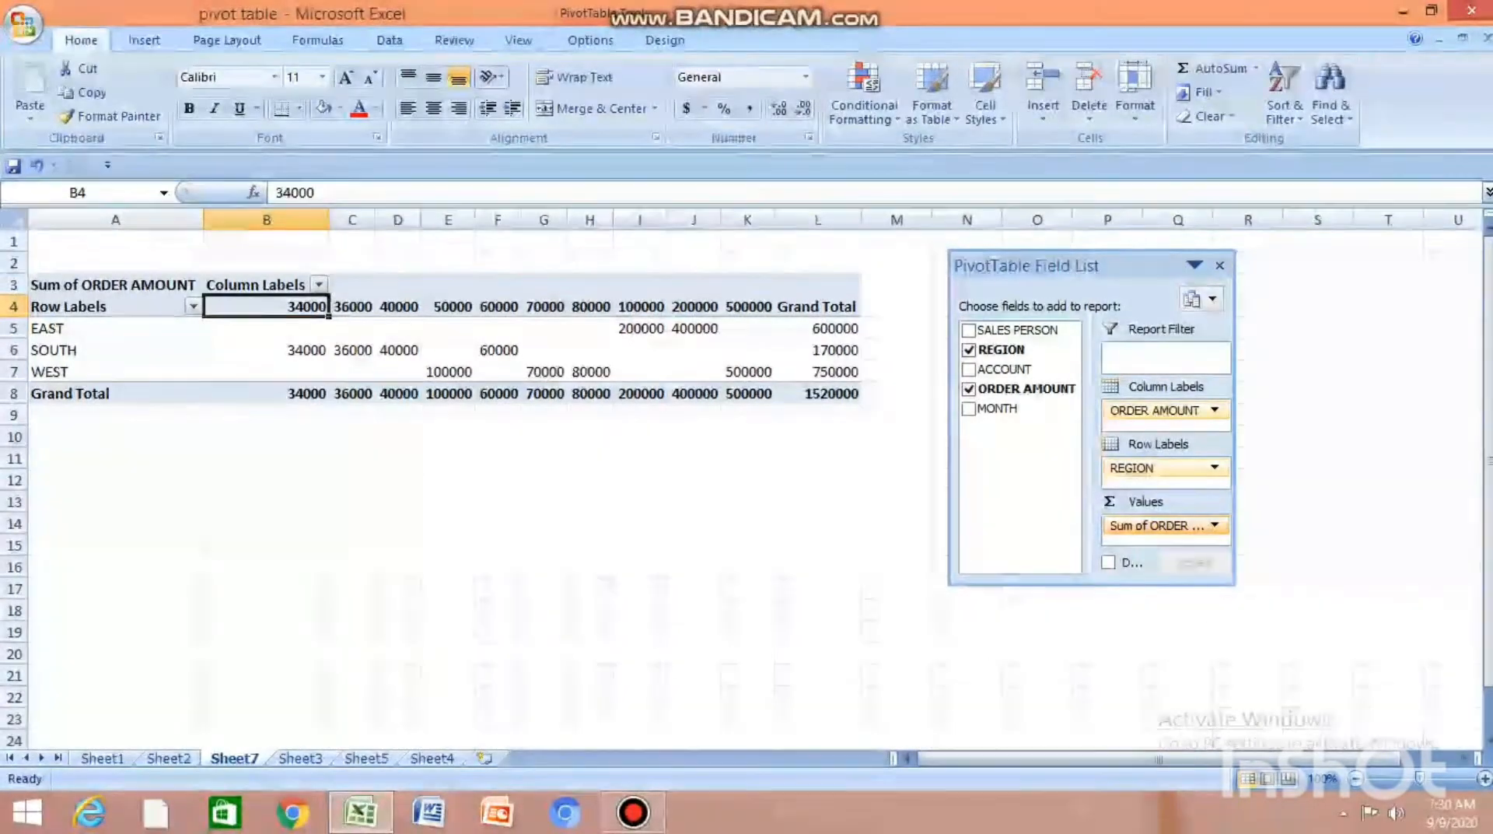
click(1181, 526)
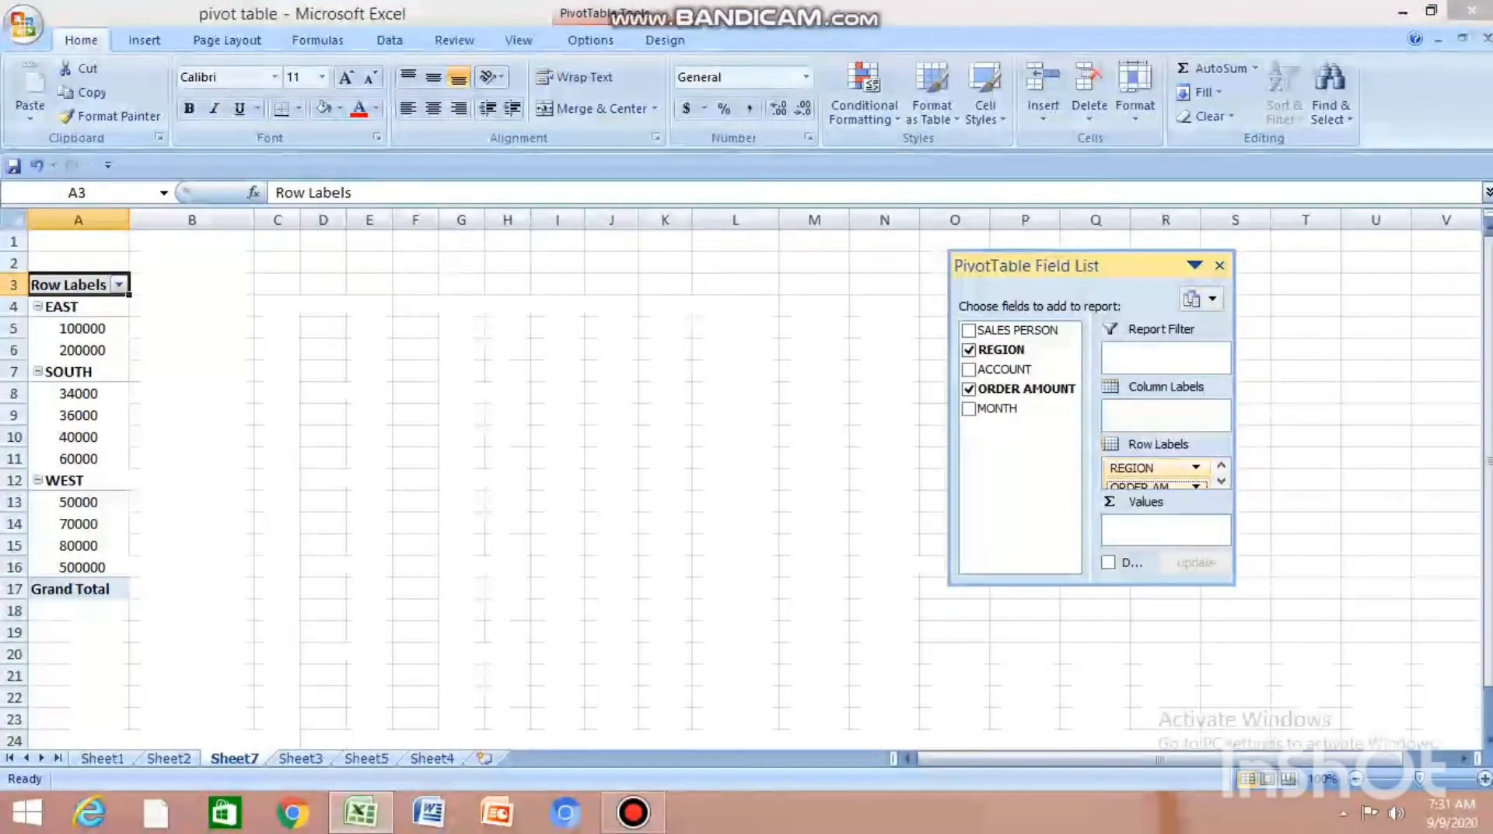
drag(1151, 485, 1161, 529)
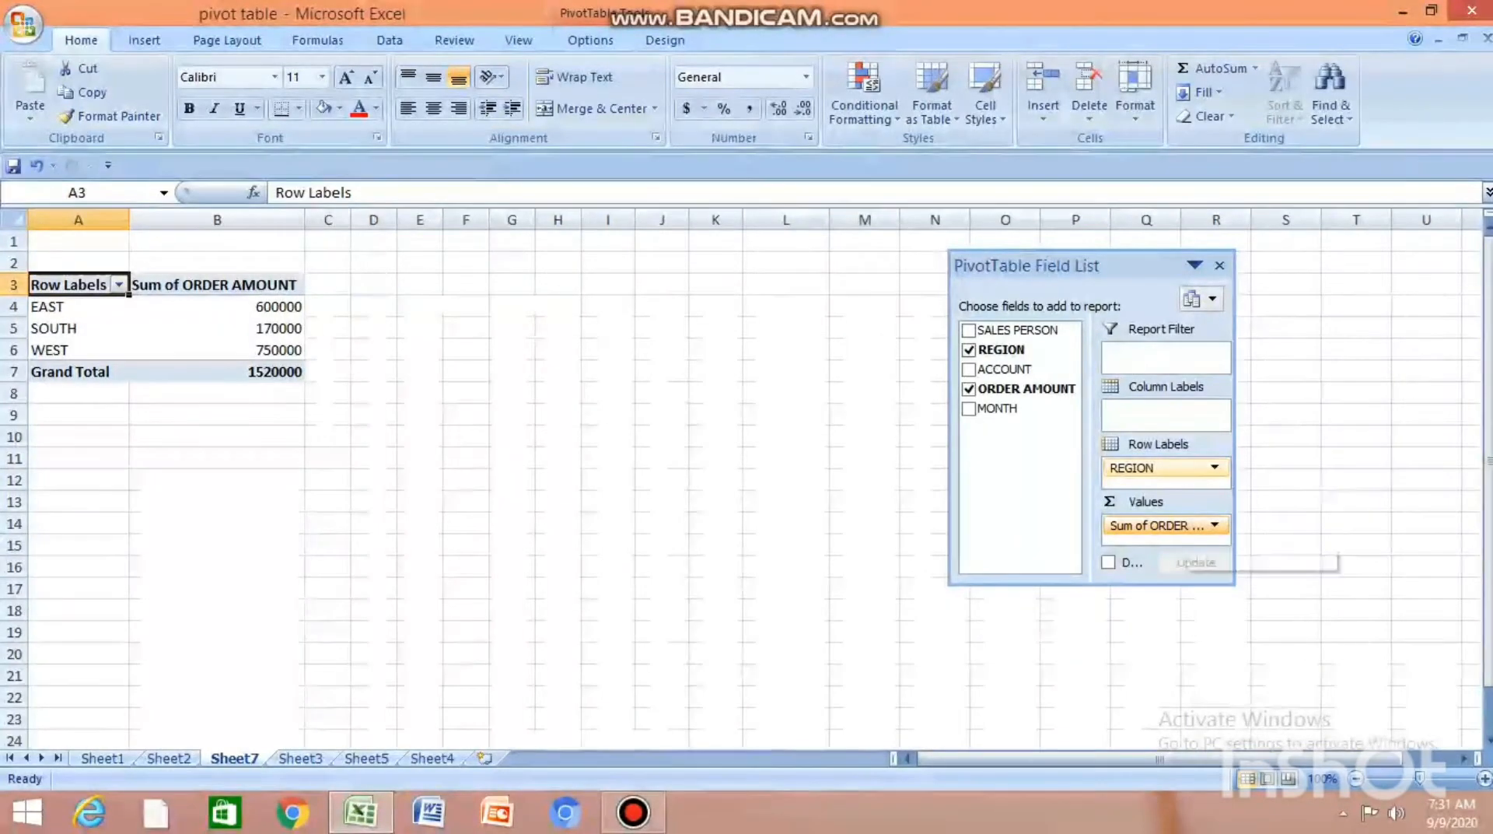
Step: Summarize the PivotTable's ORDER AMOUNT value field by Average
click(1166, 525)
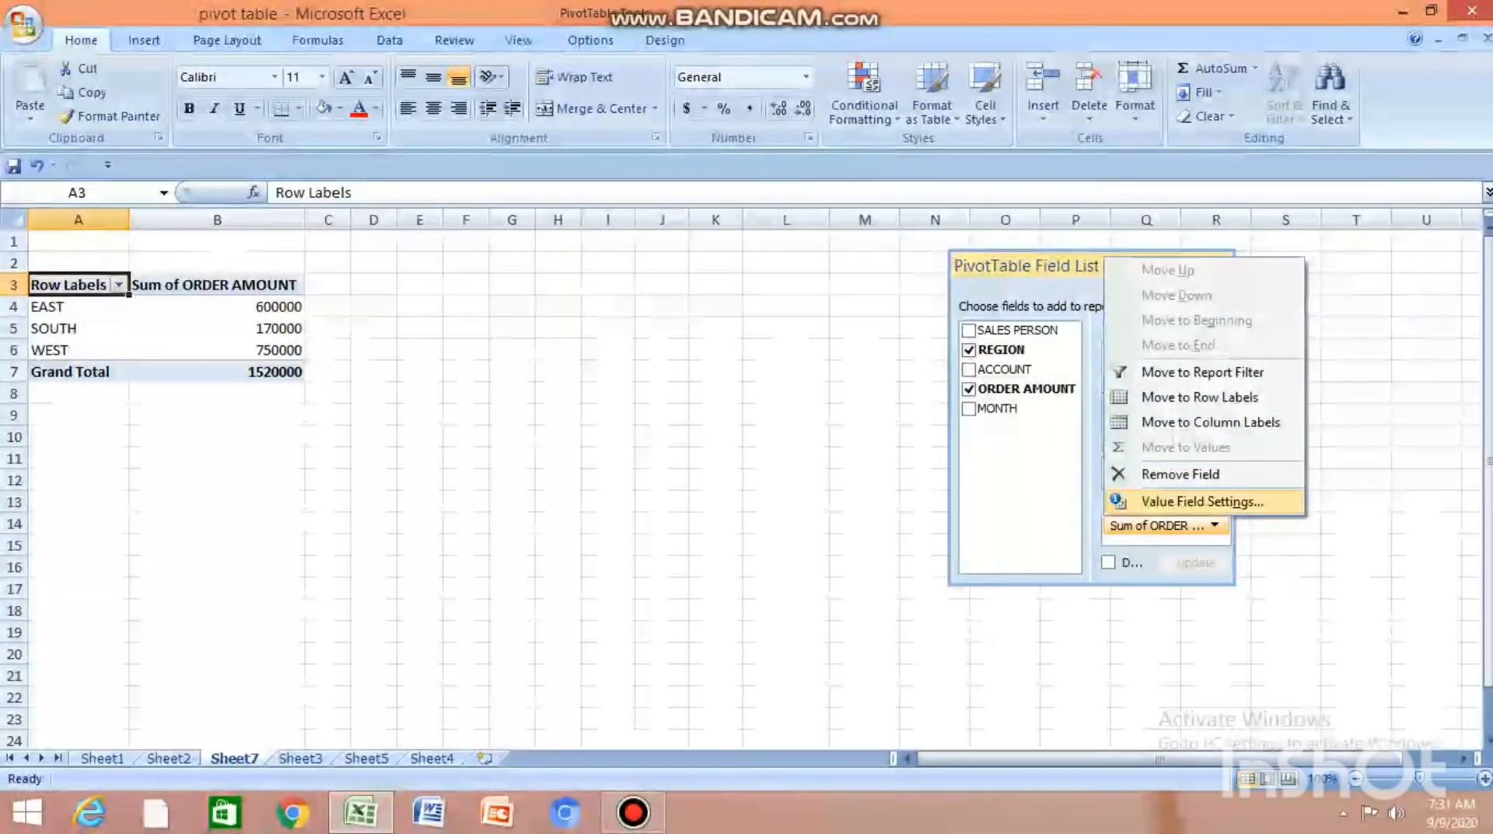
key(Return)
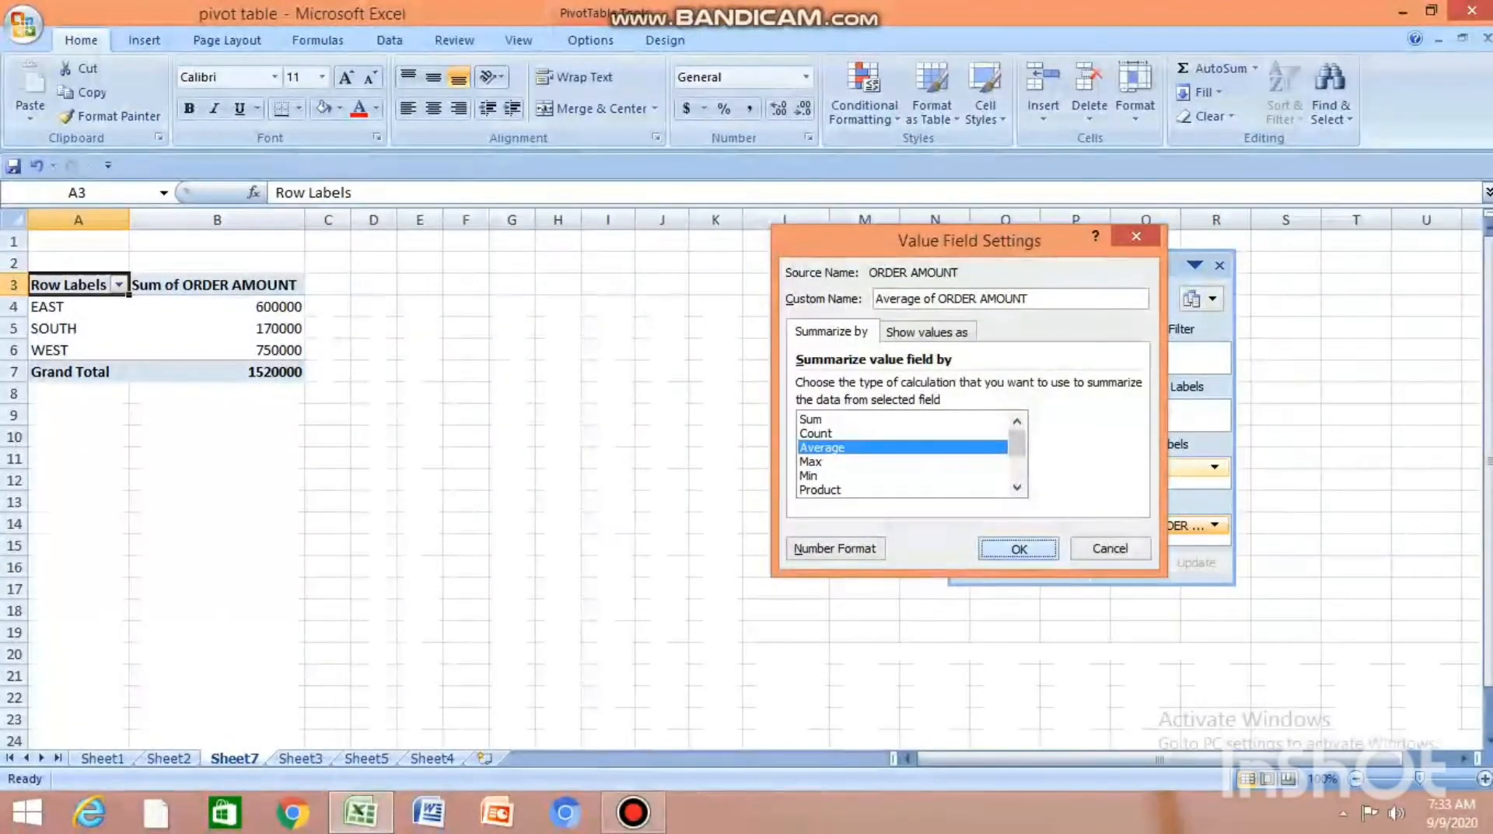
key(Return)
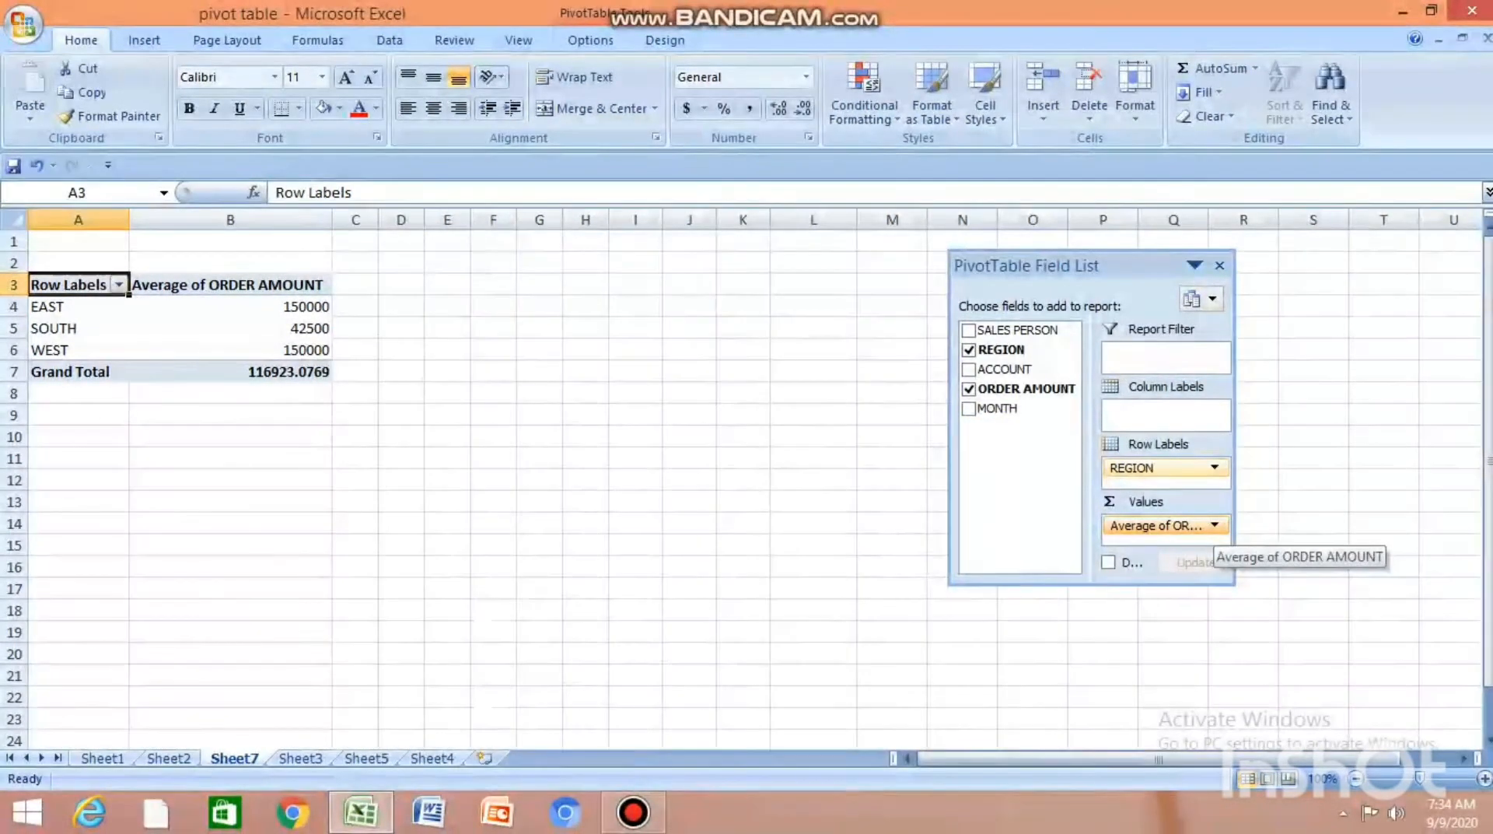
Step: Change the ORDER AMOUNT value field's summary calculation to Count
click(1209, 525)
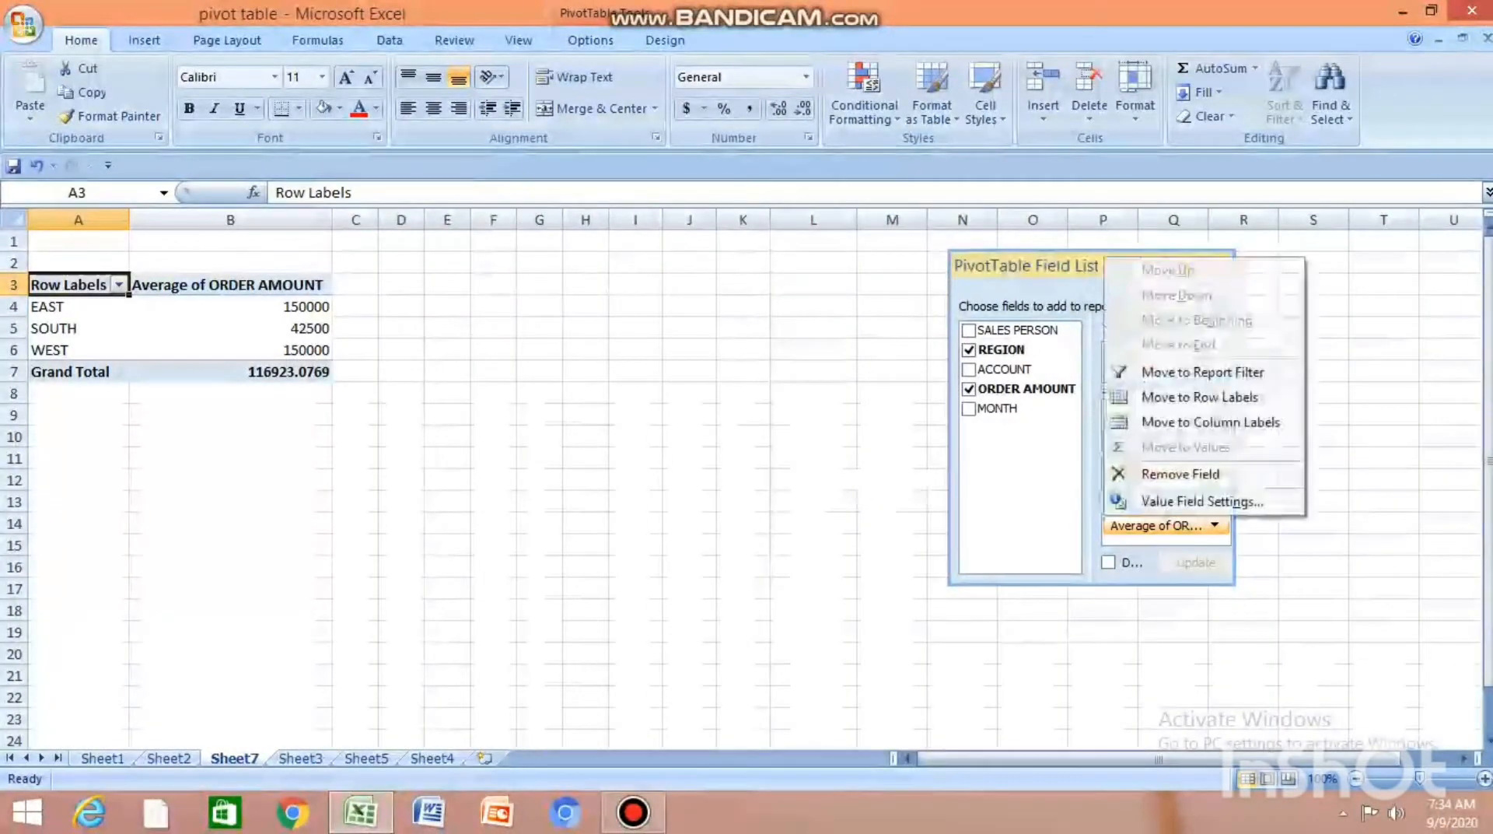
click(1203, 502)
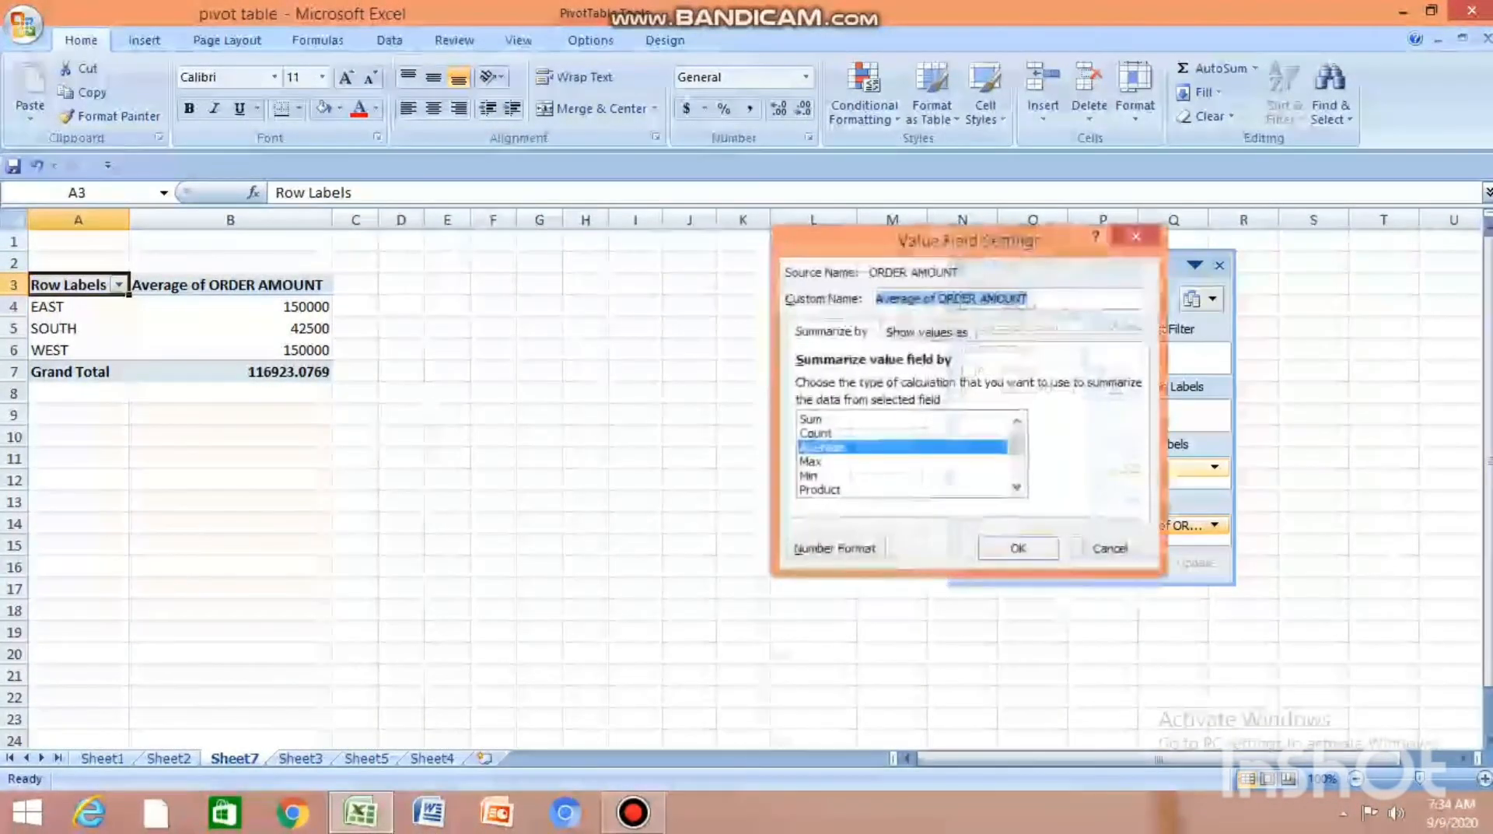
click(817, 433)
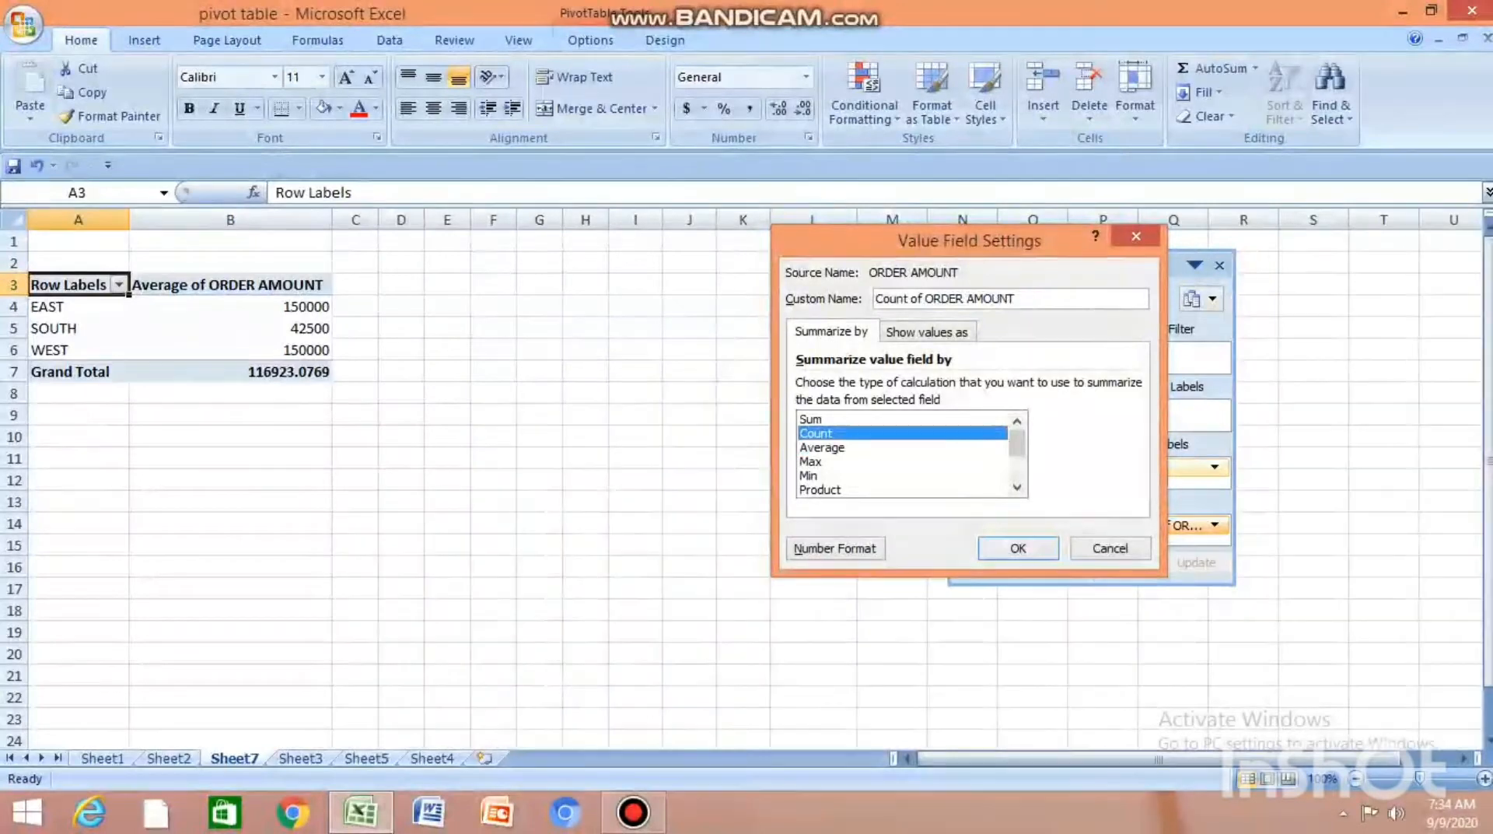
click(1018, 548)
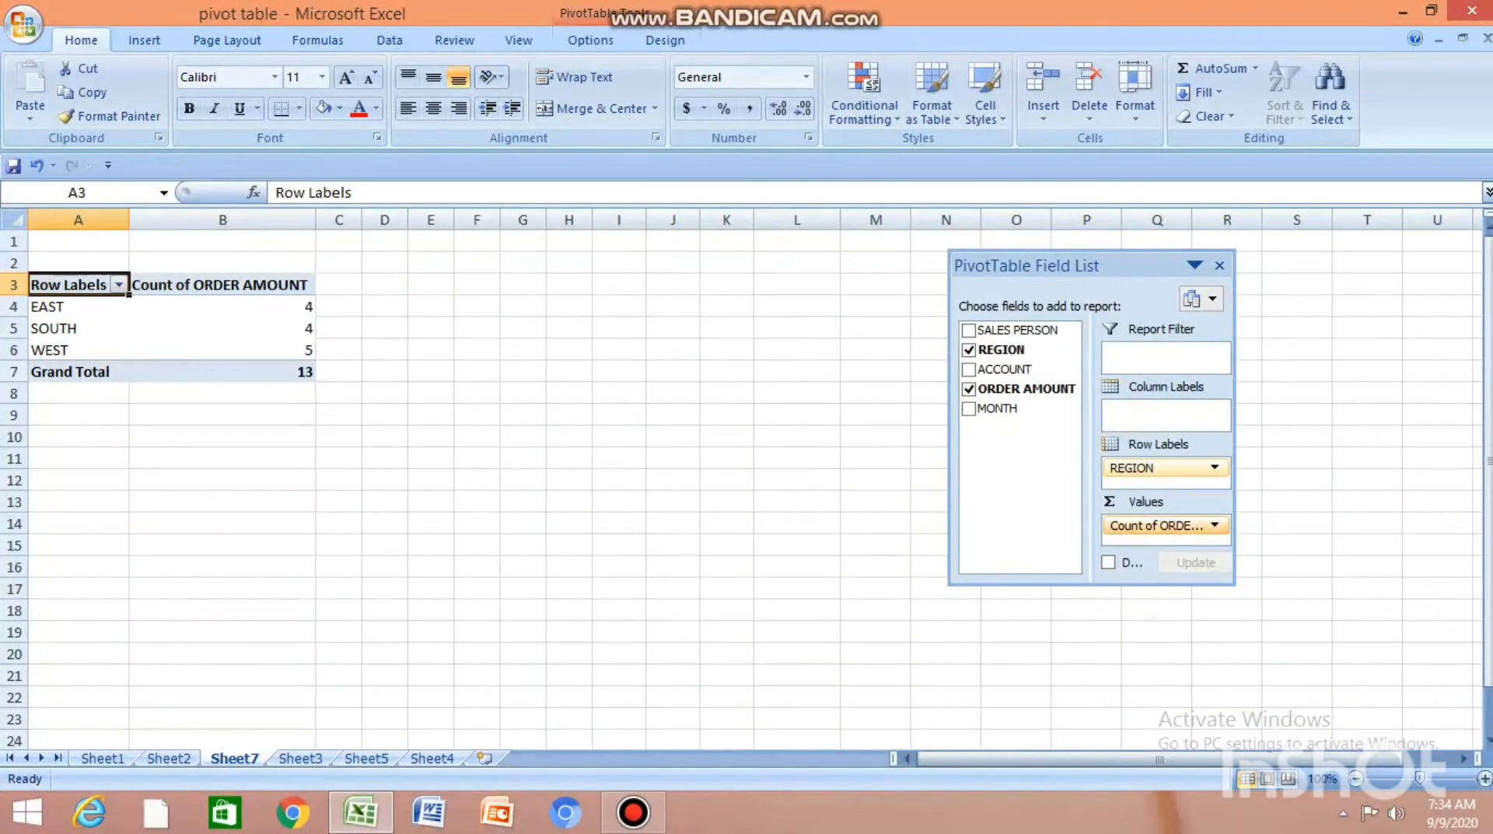
Step: Summarize the ORDER AMOUNT value field by Max and move the field list closer to the PivotTable
click(1213, 525)
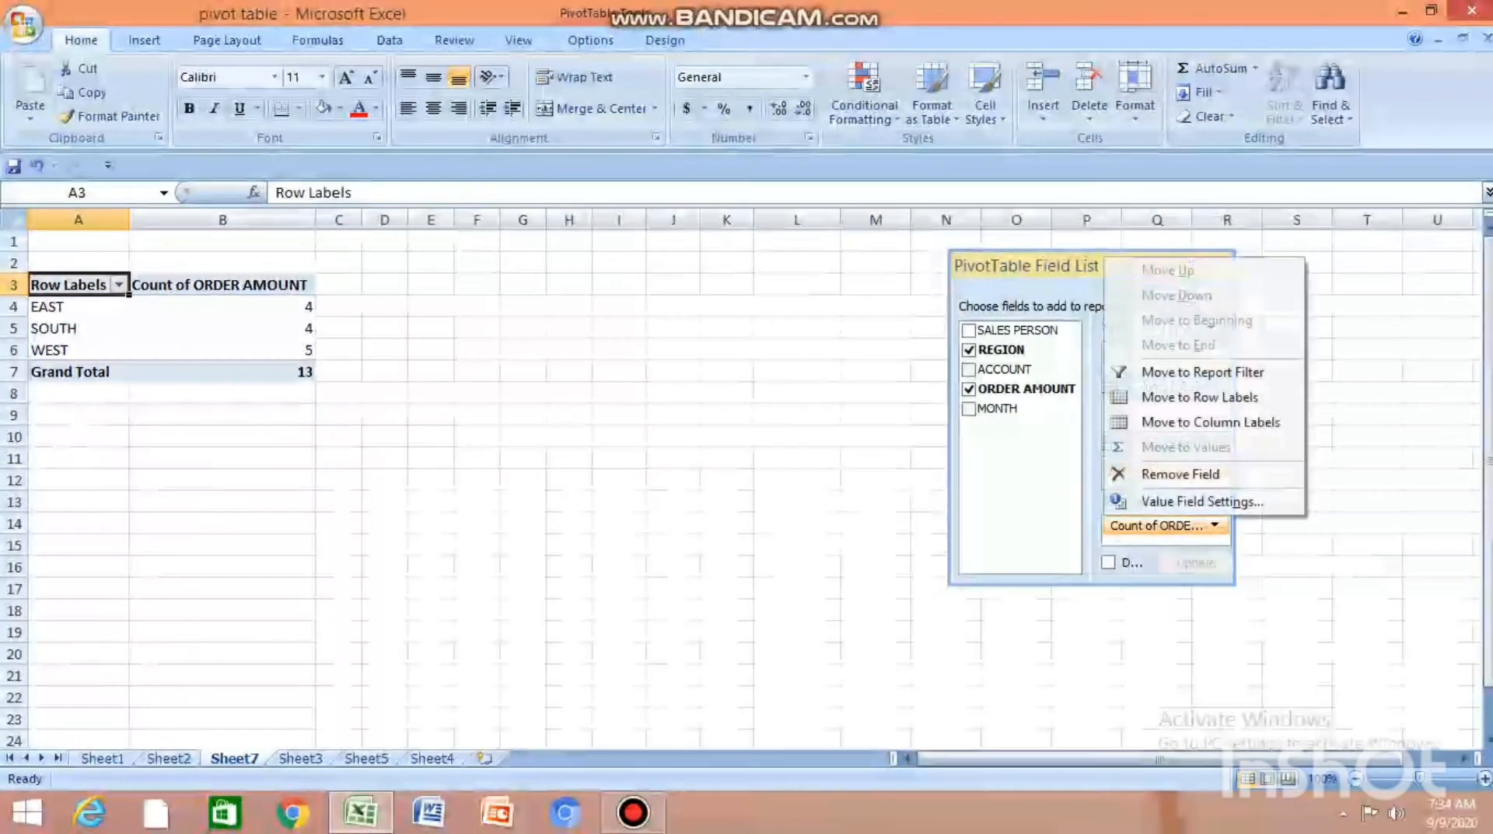
click(1201, 501)
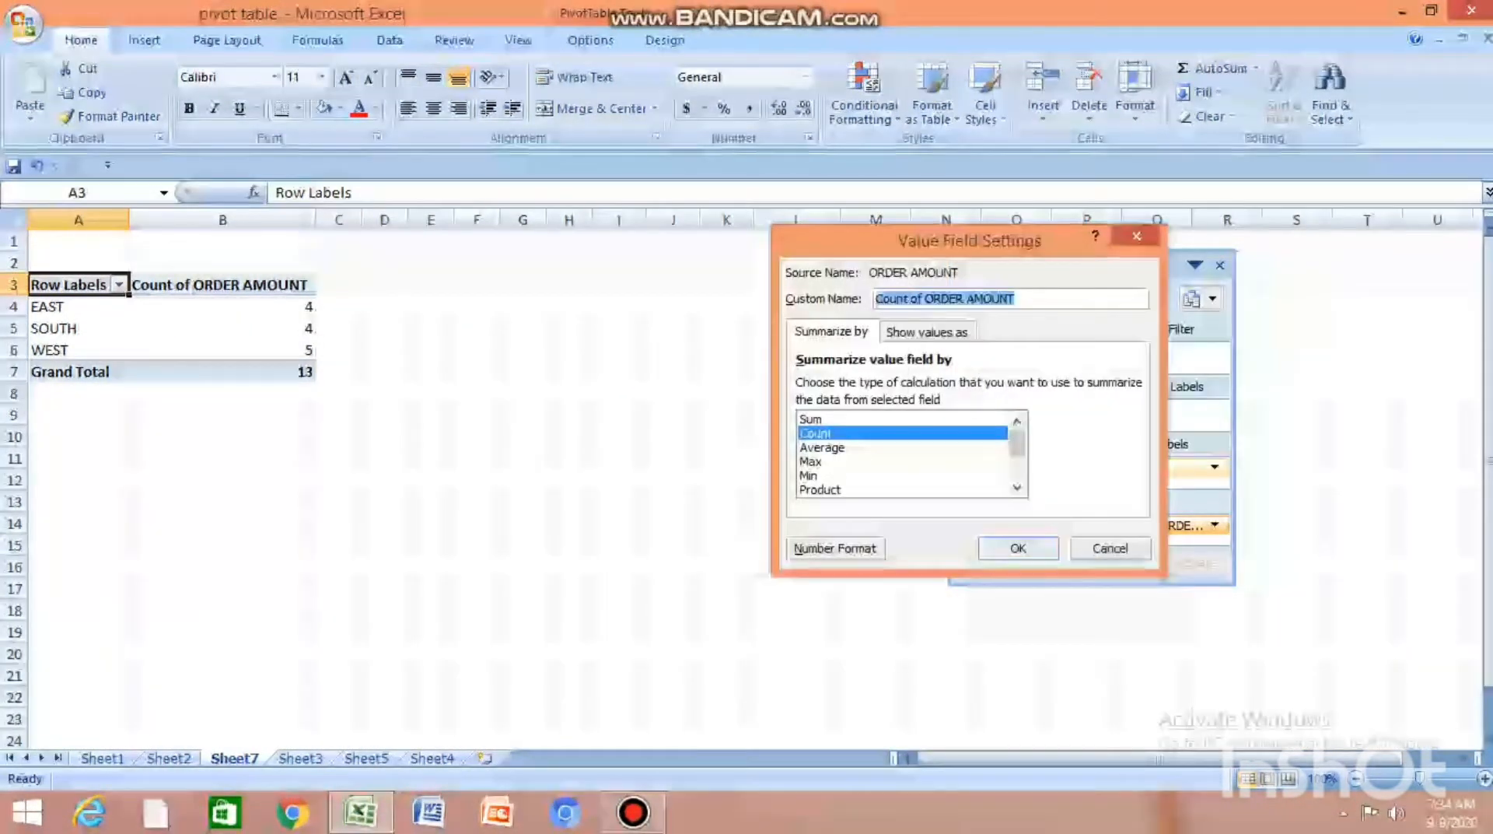
click(824, 461)
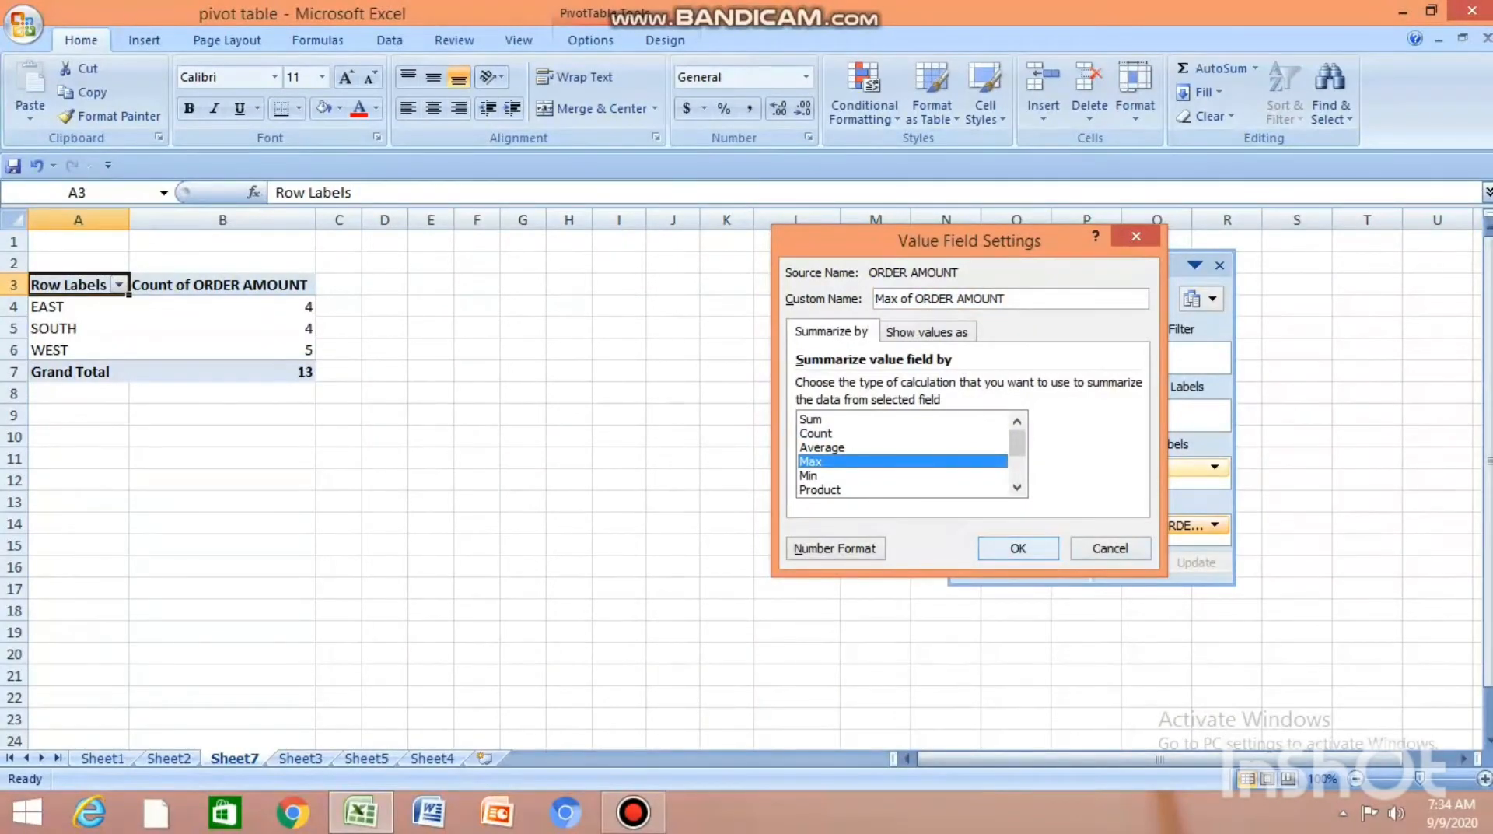
key(Return)
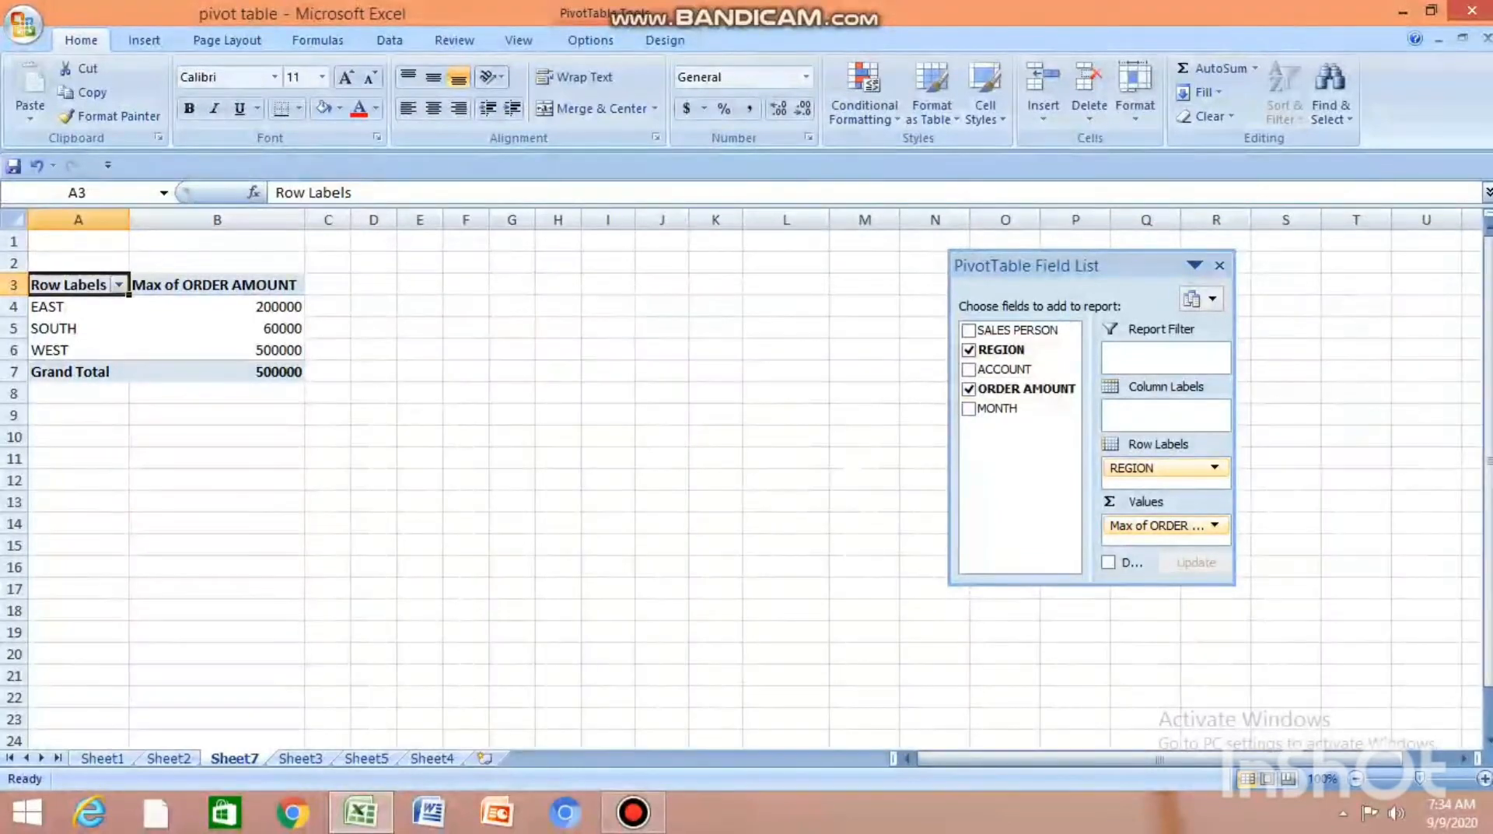
drag(1026, 266, 574, 269)
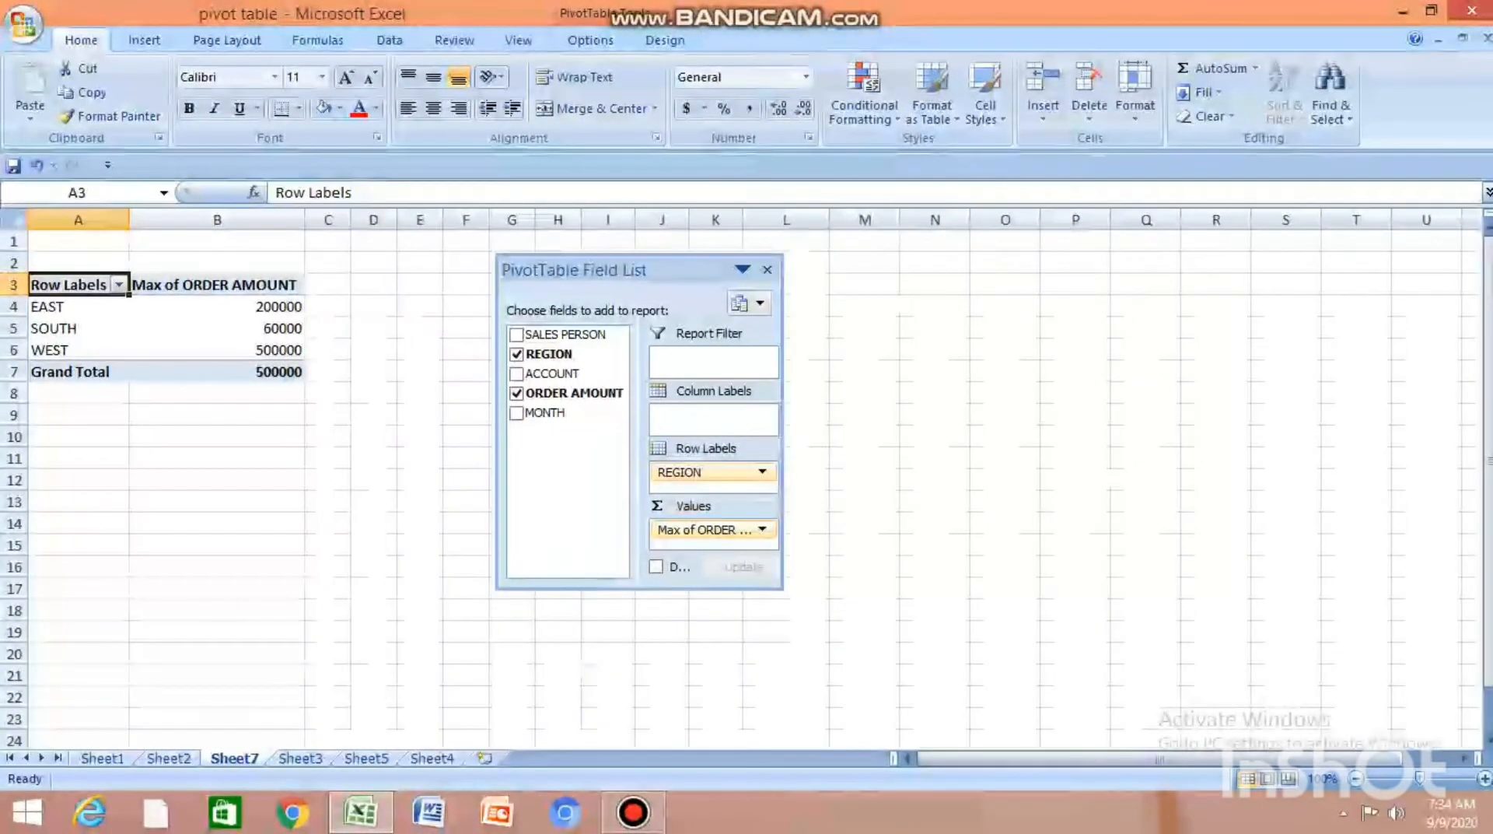
Step: Review the pivot table introduction and creation steps on Sheet1, and look over Sheet4 and the source data on Sheet3
click(102, 758)
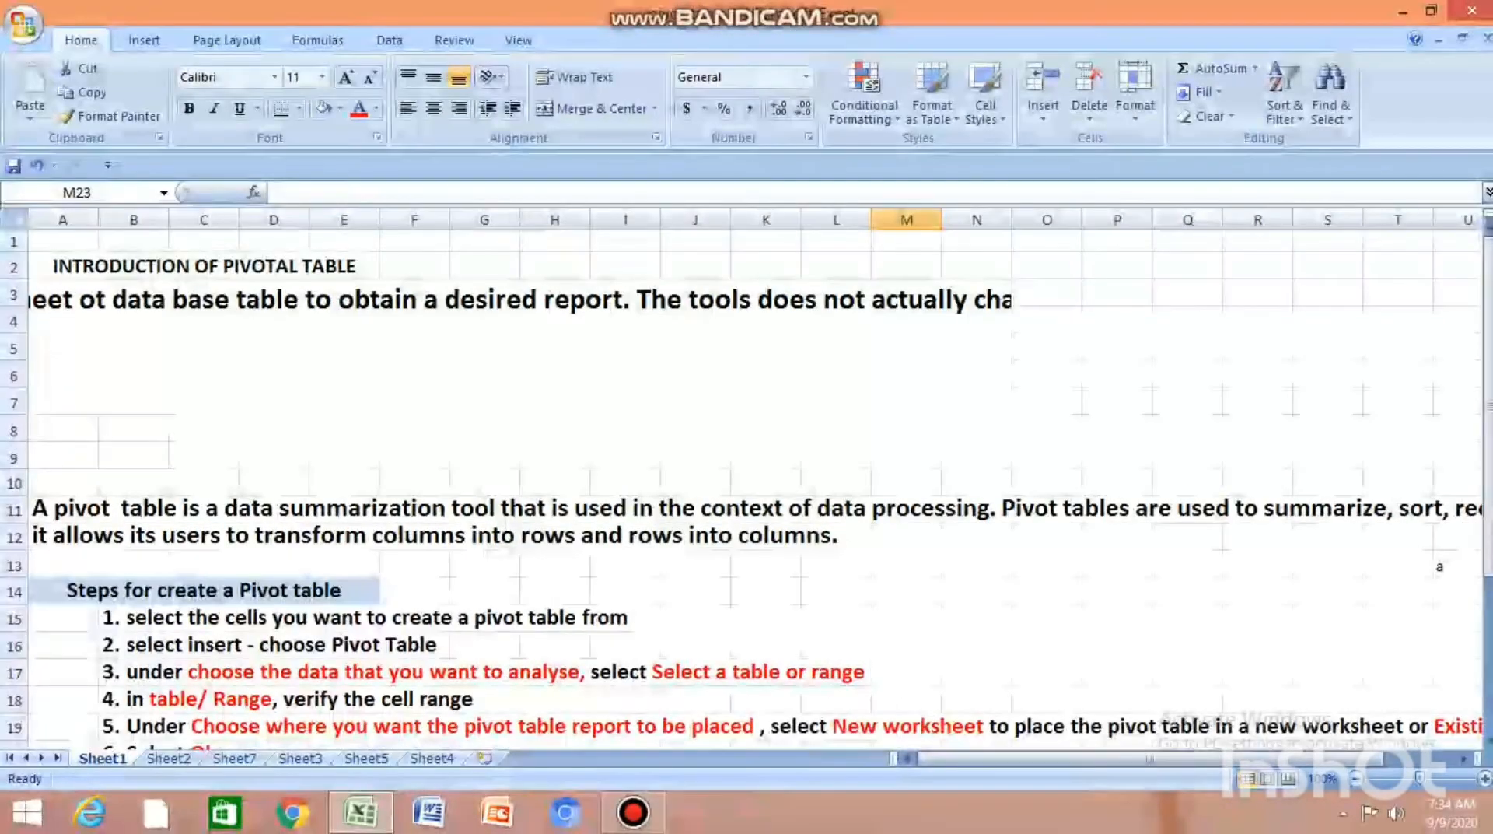
scroll(747, 490, down, 1)
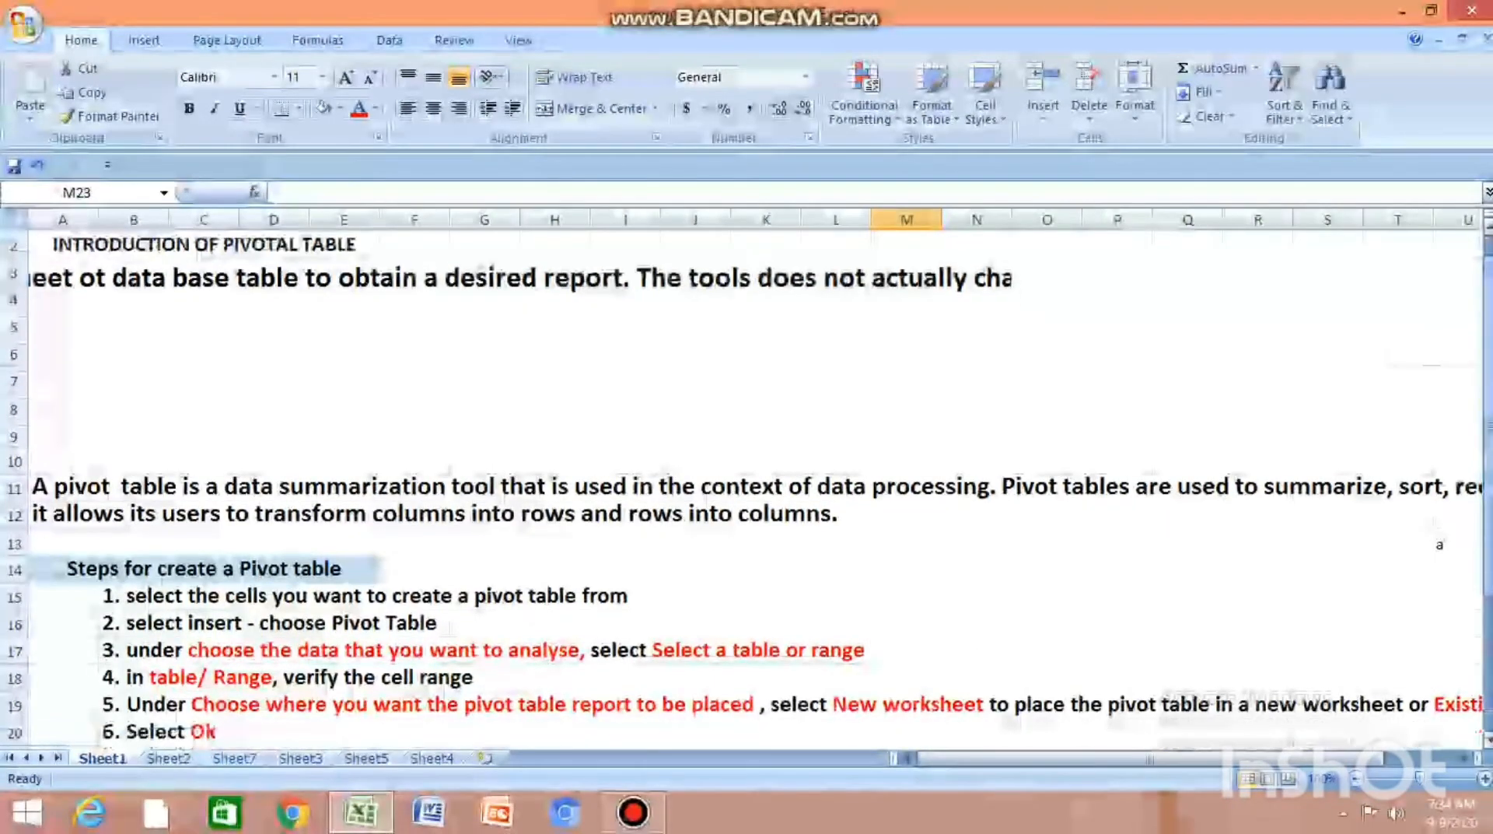
double_click(70, 278)
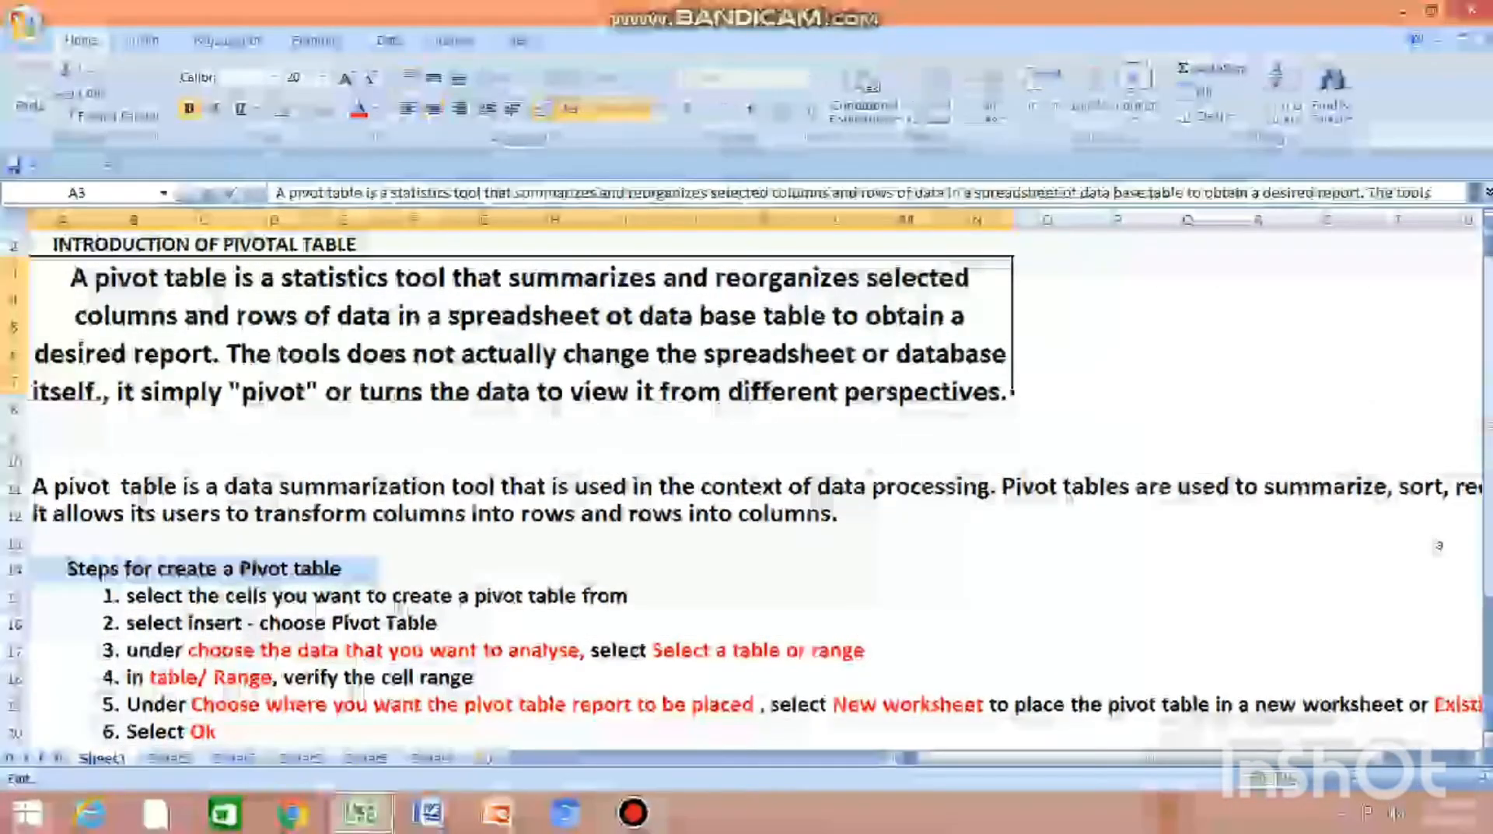
scroll(747, 490, down, 2)
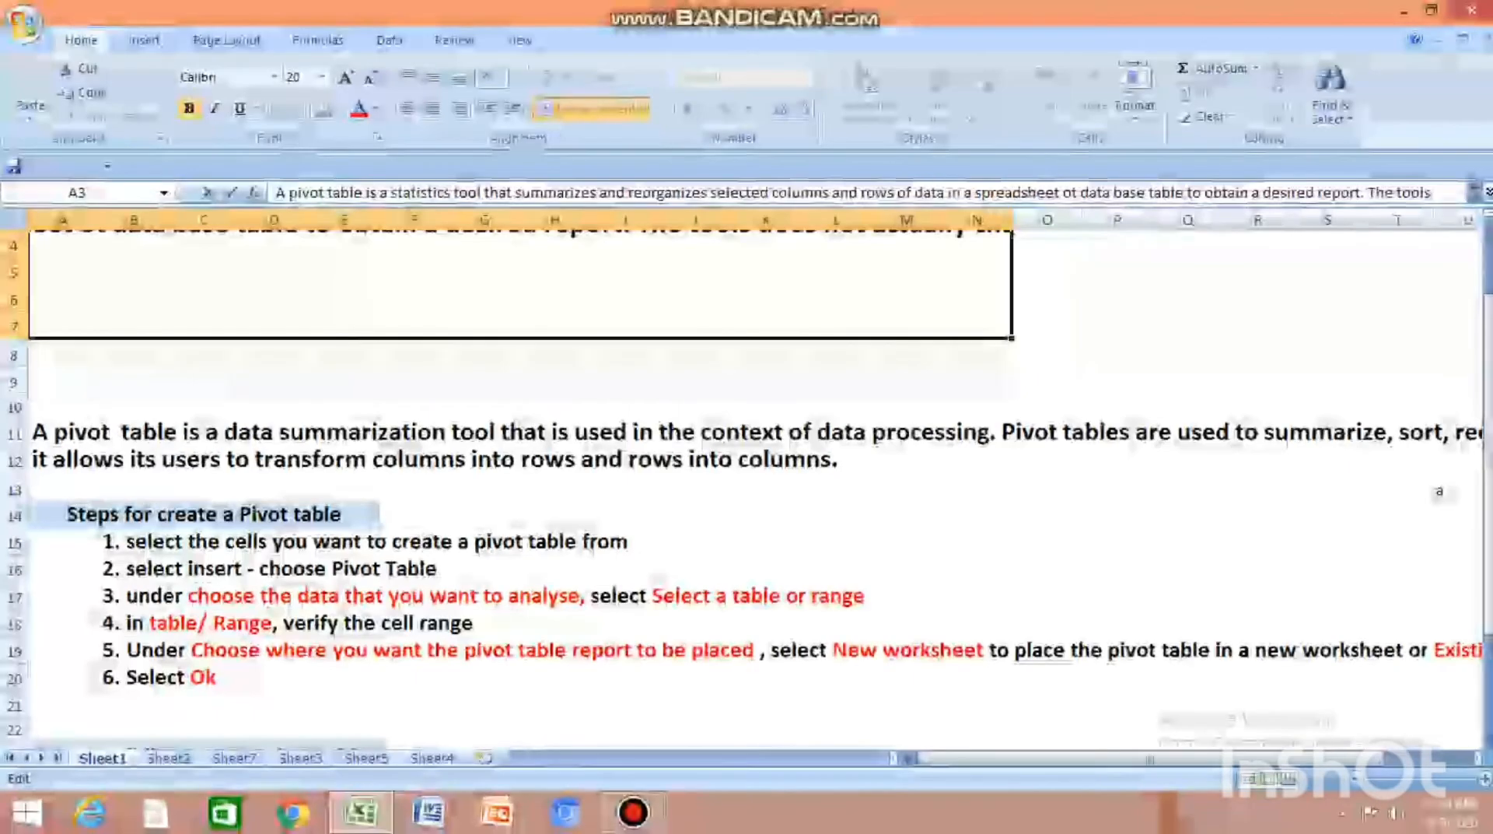
drag(1488, 465, 1488, 533)
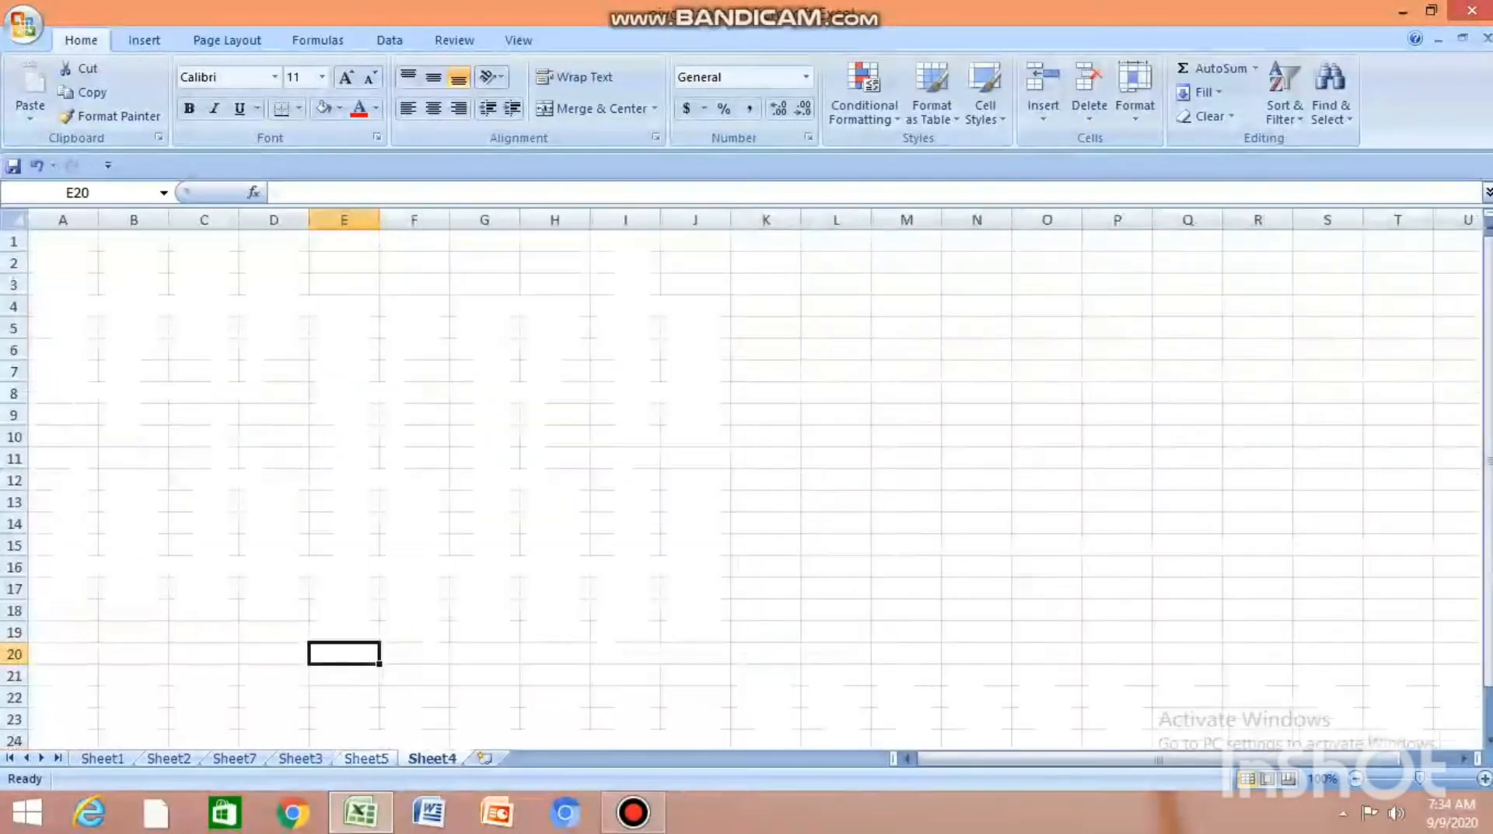
click(983, 514)
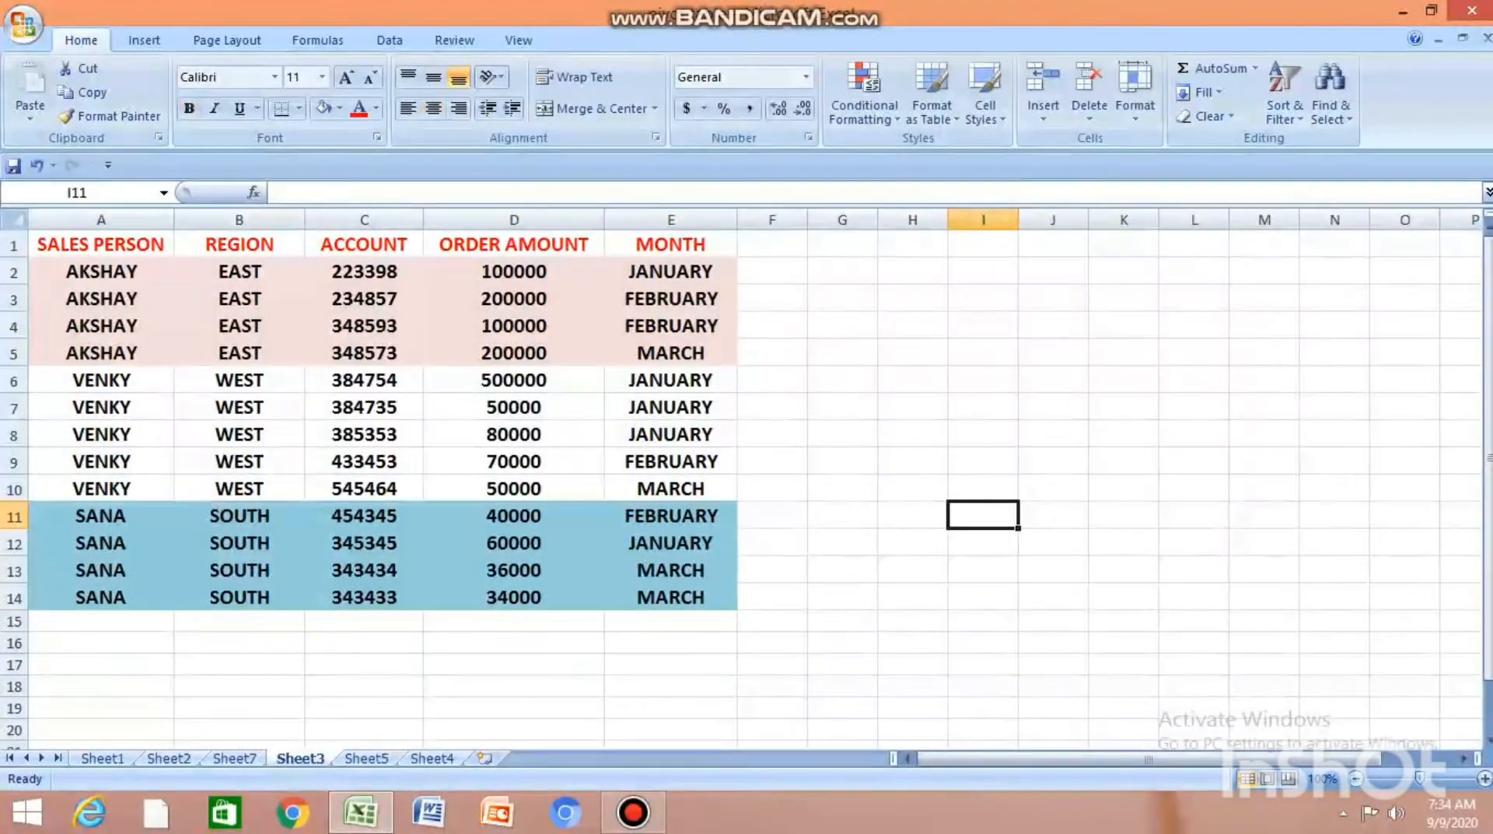